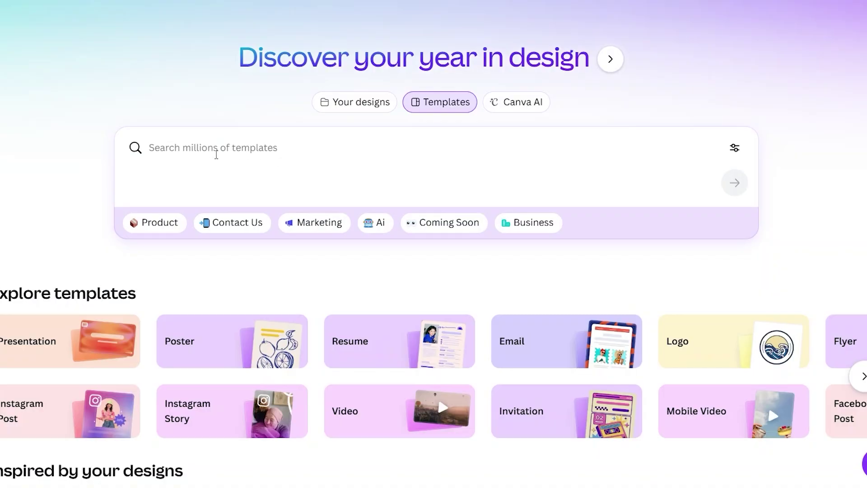
Search the templates for "shop" and pick the suggested search "coffee shop".
{"action": "left_click", "coordinate": [228, 153]}
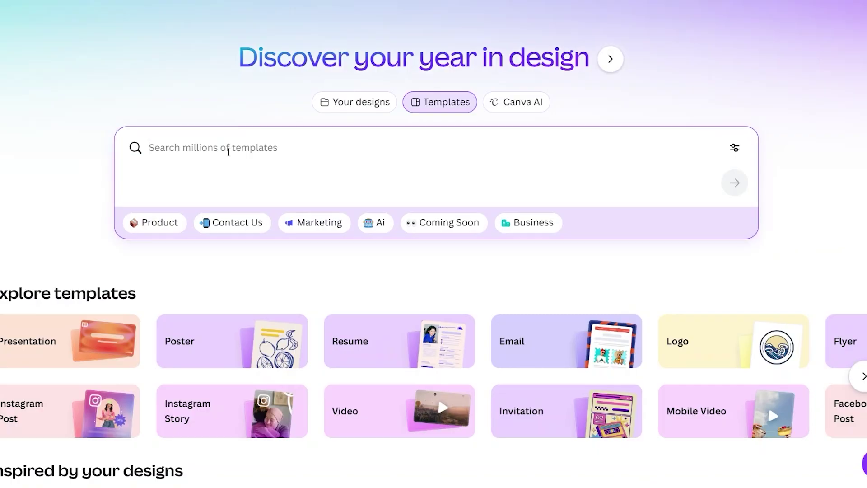
{"action": "type", "text": "shop"}
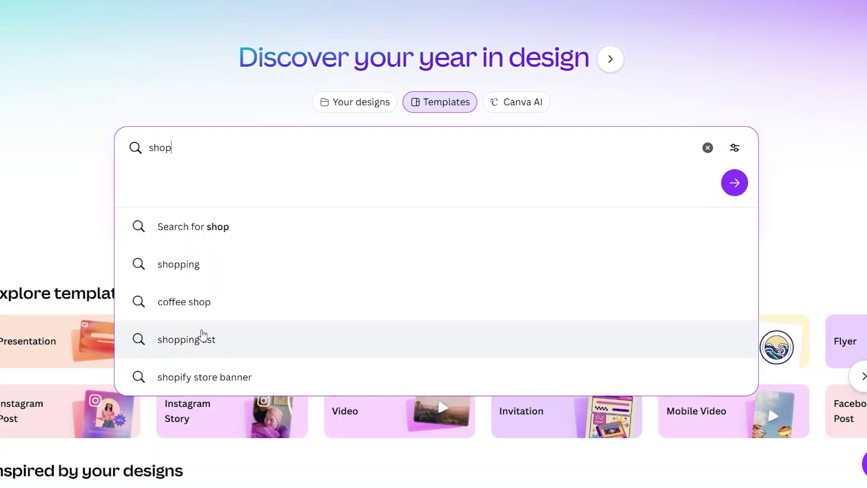
{"action": "scroll", "coordinate": [202, 334], "scroll_direction": "down", "scroll_amount": 2}
{"action": "scroll", "coordinate": [201, 333], "scroll_direction": "up", "scroll_amount": 1}
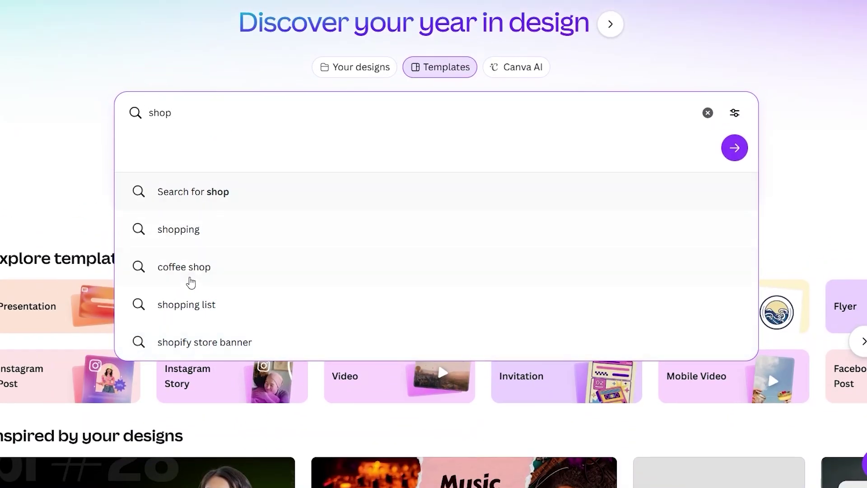
{"action": "left_click", "coordinate": [214, 270]}
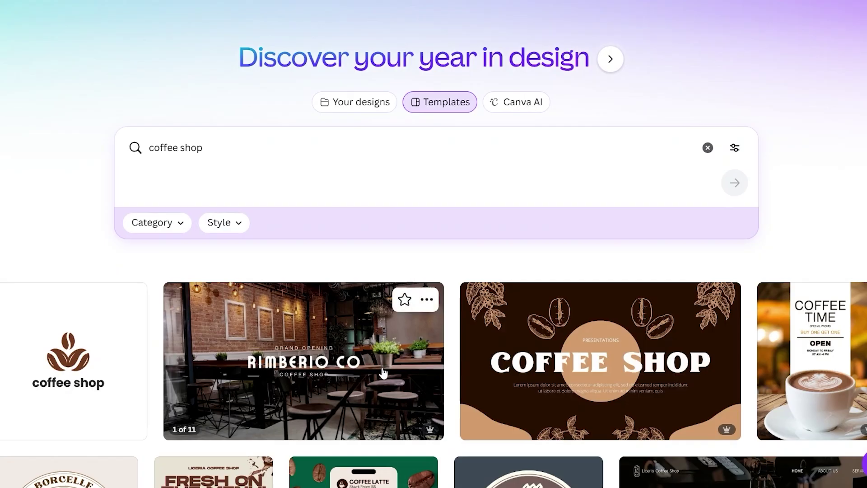
Look through the coffee shop template results for a suitable grand opening design.
{"action": "scroll", "coordinate": [384, 373], "scroll_direction": "down", "scroll_amount": 5}
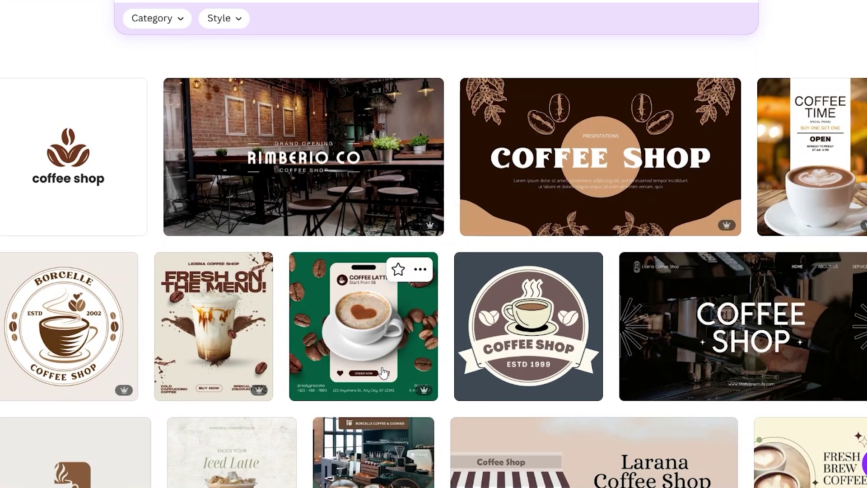
{"action": "scroll", "coordinate": [383, 373], "scroll_direction": "down", "scroll_amount": 1}
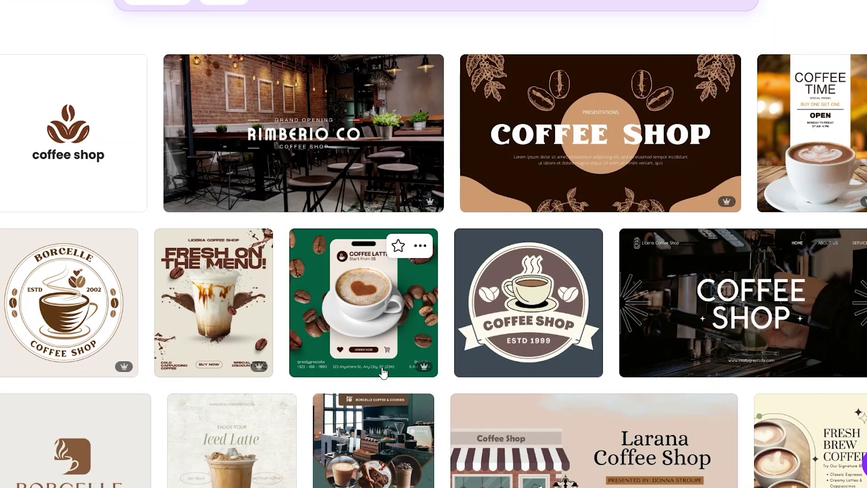
{"action": "scroll", "coordinate": [384, 373], "scroll_direction": "down", "scroll_amount": 2}
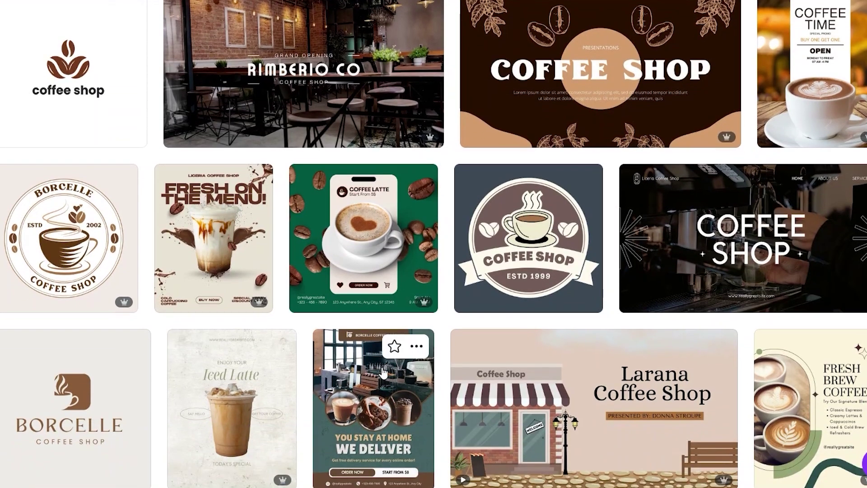
{"action": "scroll", "coordinate": [383, 373], "scroll_direction": "down", "scroll_amount": 5}
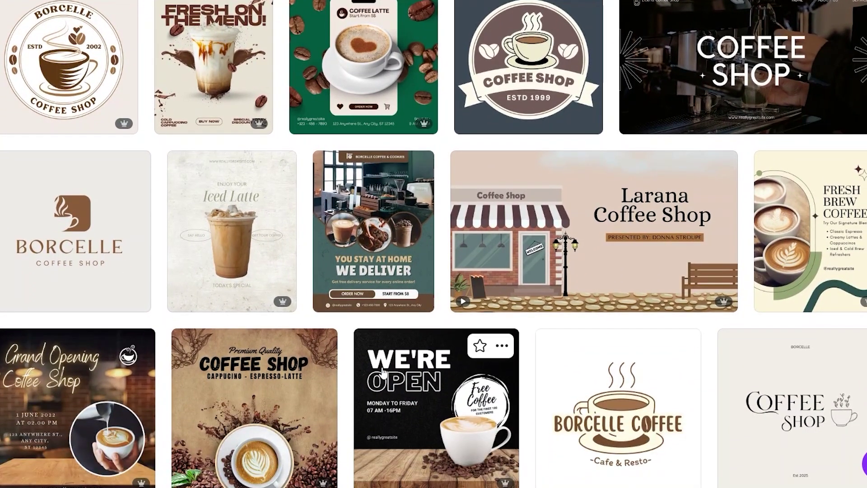
{"action": "scroll", "coordinate": [383, 373], "scroll_direction": "down", "scroll_amount": 3}
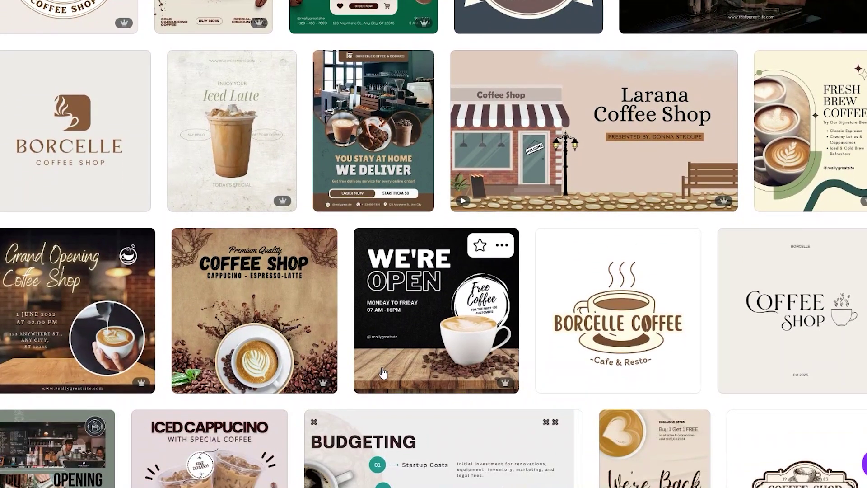
{"action": "scroll", "coordinate": [383, 373], "scroll_direction": "down", "scroll_amount": 2}
{"action": "scroll", "coordinate": [383, 373], "scroll_direction": "down", "scroll_amount": 2}
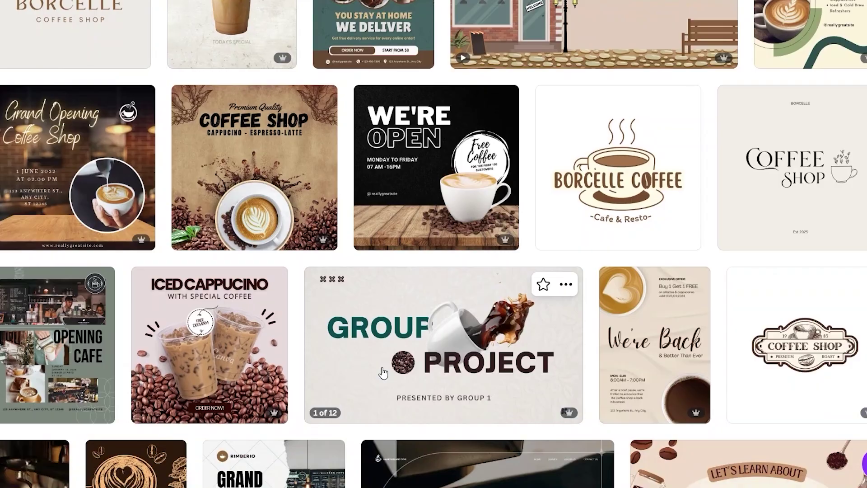
{"action": "scroll", "coordinate": [383, 373], "scroll_direction": "down", "scroll_amount": 1}
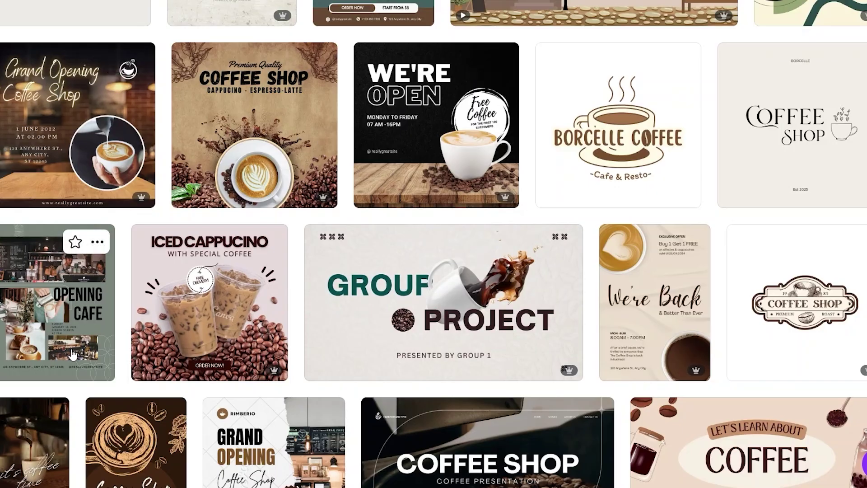
{"action": "scroll", "coordinate": [73, 355], "scroll_direction": "down", "scroll_amount": 8}
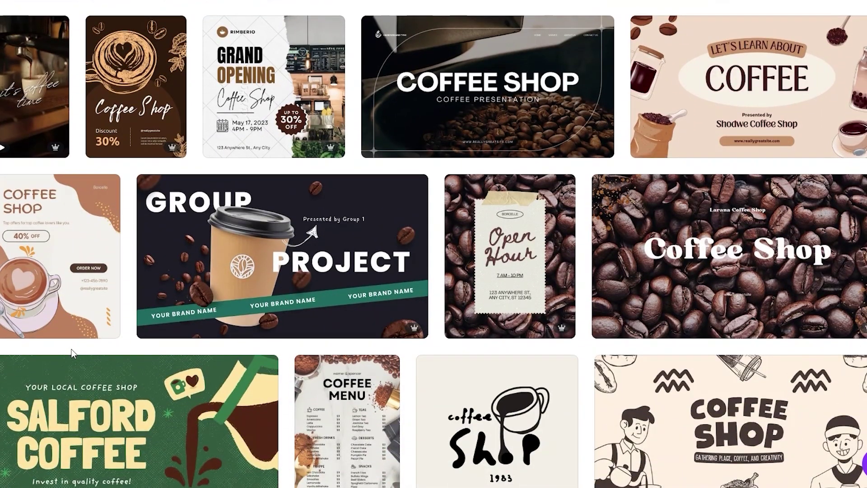
{"action": "scroll", "coordinate": [241, 251], "scroll_direction": "down", "scroll_amount": 4}
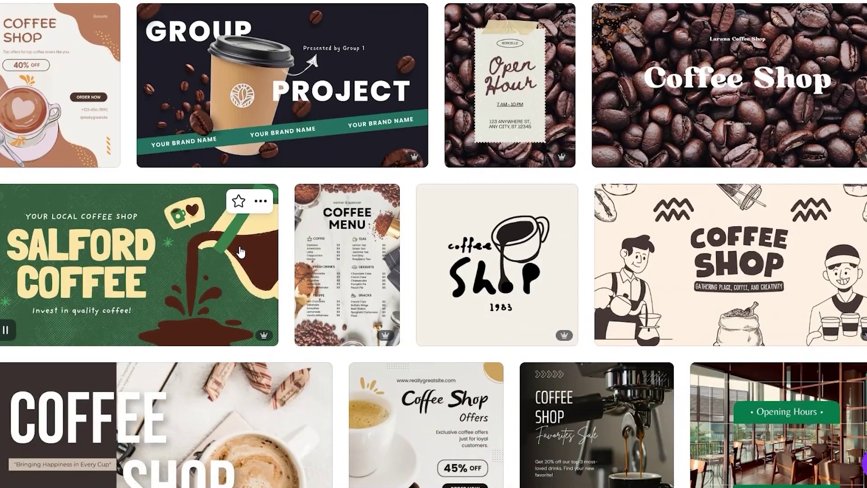
{"action": "scroll", "coordinate": [235, 235], "scroll_direction": "down", "scroll_amount": 5}
{"action": "scroll", "coordinate": [442, 206], "scroll_direction": "down", "scroll_amount": 6}
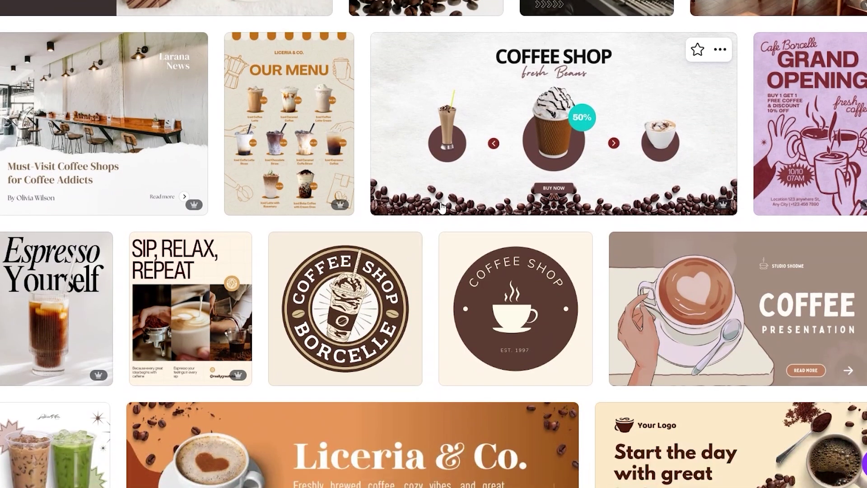
{"action": "scroll", "coordinate": [442, 207], "scroll_direction": "down", "scroll_amount": 3}
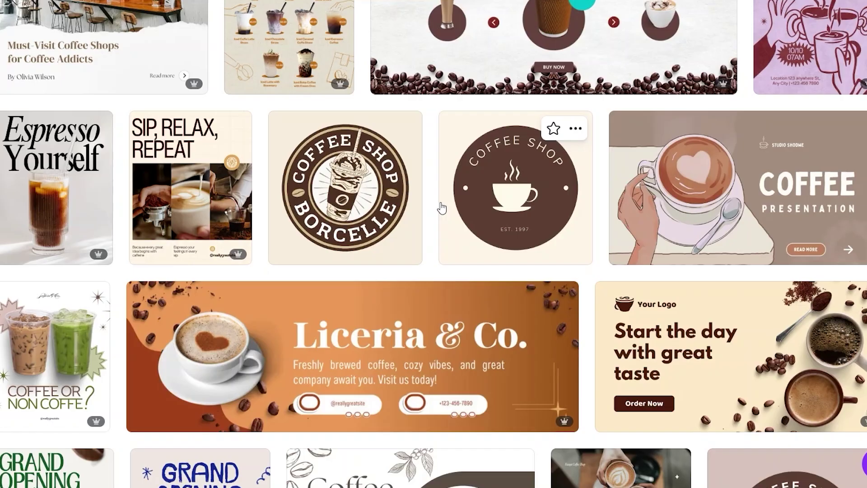
{"action": "scroll", "coordinate": [441, 207], "scroll_direction": "down", "scroll_amount": 3}
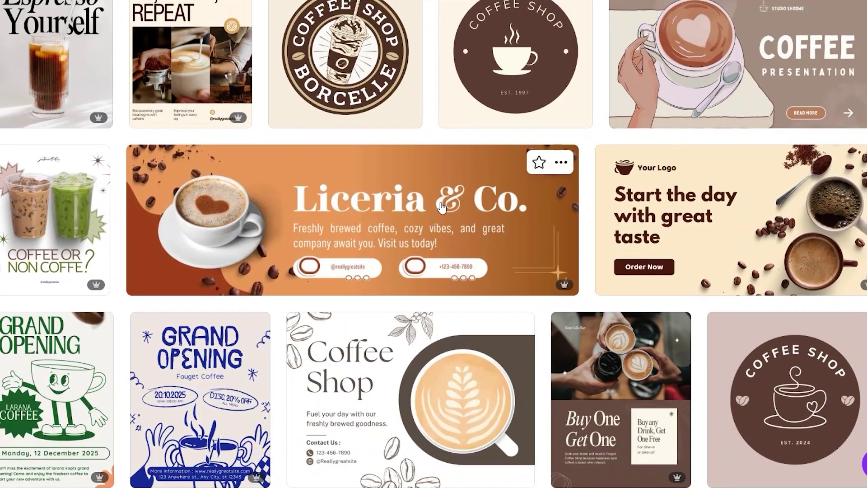
{"action": "scroll", "coordinate": [441, 207], "scroll_direction": "down", "scroll_amount": 3}
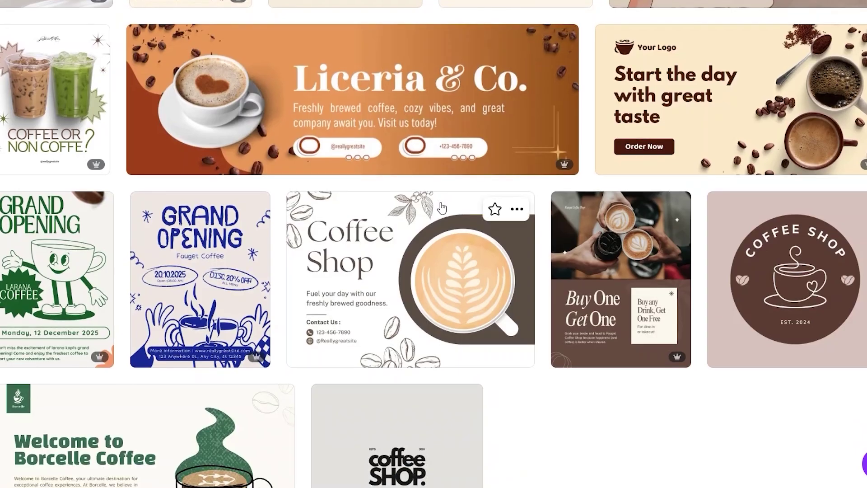
{"action": "scroll", "coordinate": [441, 207], "scroll_direction": "down", "scroll_amount": 2}
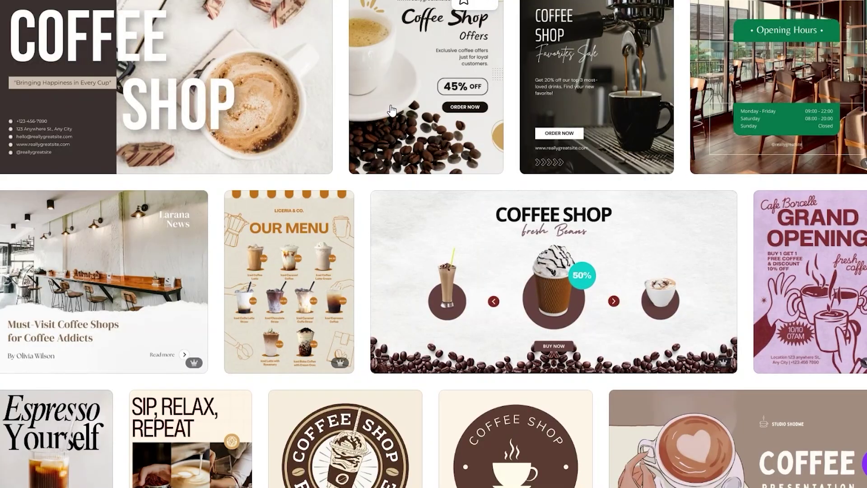
{"action": "scroll", "coordinate": [392, 110], "scroll_direction": "up", "scroll_amount": 6}
{"action": "scroll", "coordinate": [391, 110], "scroll_direction": "up", "scroll_amount": 10}
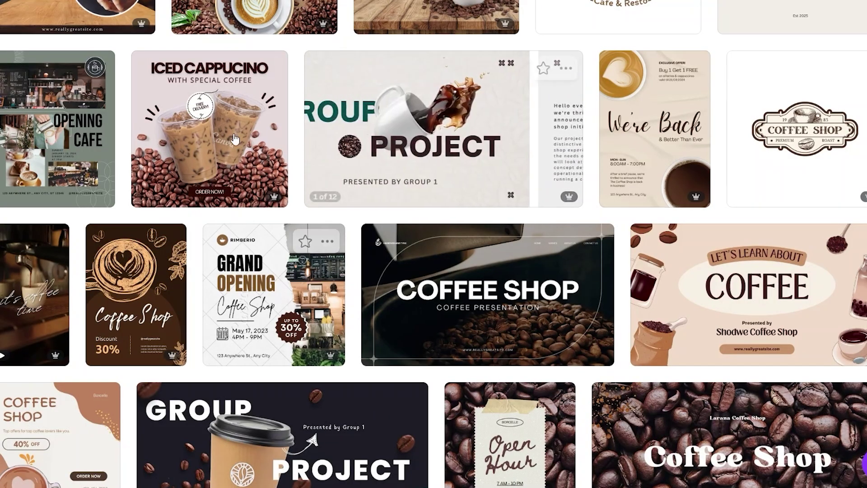
Choose the White Modern Grand Opening Coffee Shop Instagram Post template, check the similar designs, and open it for customizing.
{"action": "left_click", "coordinate": [265, 284]}
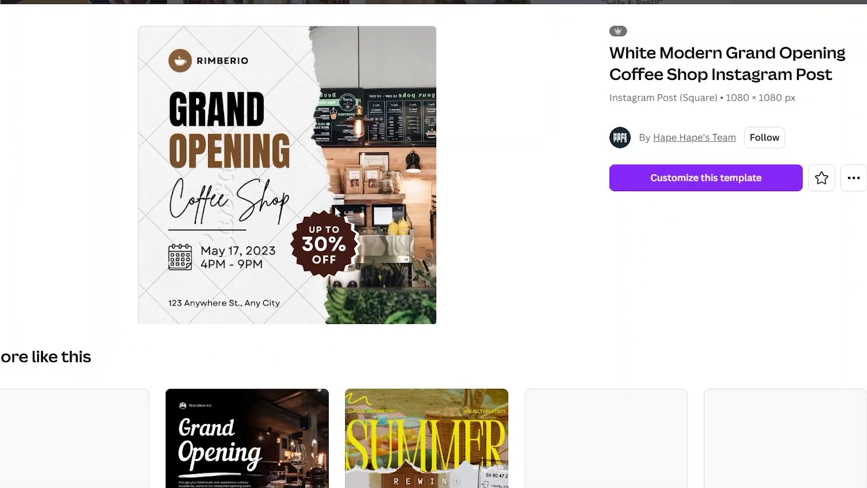
{"action": "scroll", "coordinate": [337, 211], "scroll_direction": "down", "scroll_amount": 5}
{"action": "scroll", "coordinate": [337, 211], "scroll_direction": "down", "scroll_amount": 2}
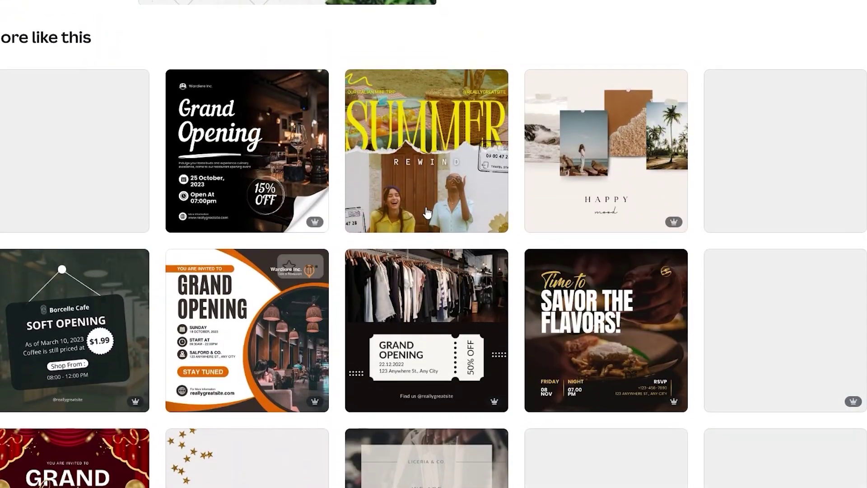
{"action": "scroll", "coordinate": [415, 376], "scroll_direction": "down", "scroll_amount": 3}
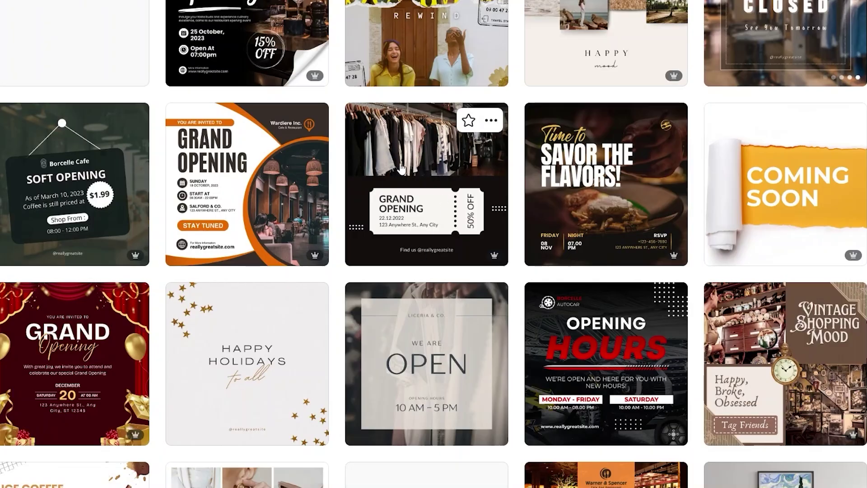
{"action": "scroll", "coordinate": [449, 163], "scroll_direction": "down", "scroll_amount": 1}
{"action": "scroll", "coordinate": [448, 163], "scroll_direction": "down", "scroll_amount": 2}
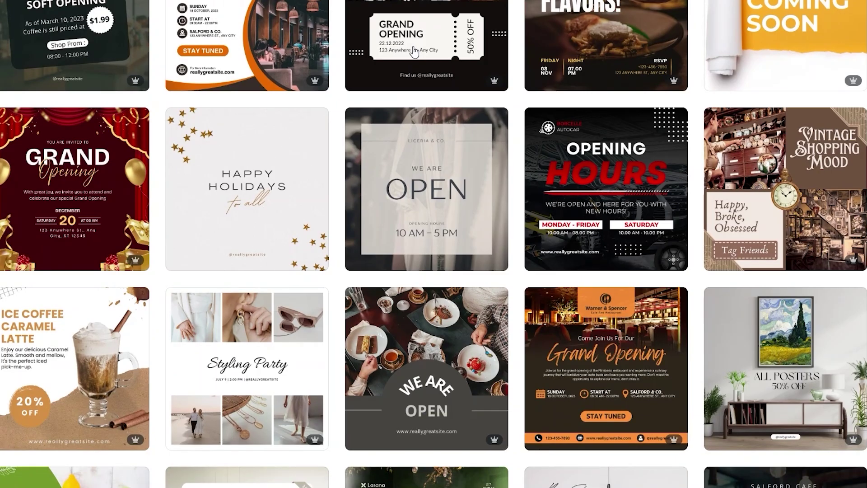
{"action": "scroll", "coordinate": [414, 50], "scroll_direction": "down", "scroll_amount": 5}
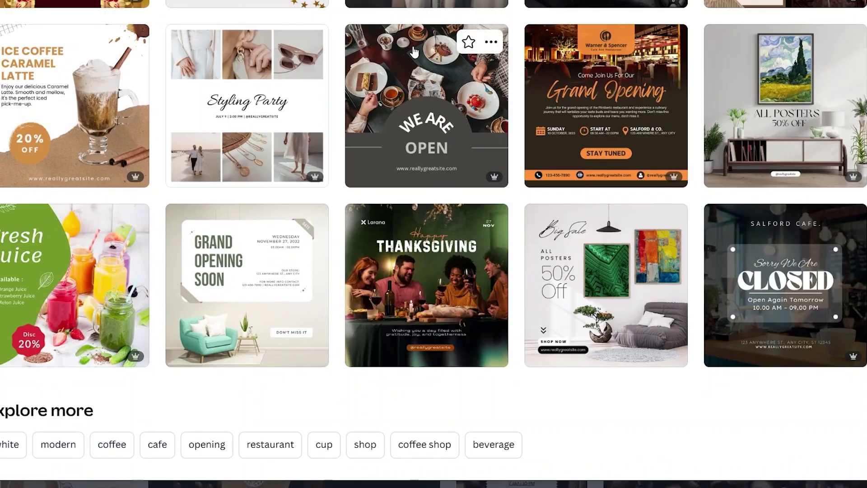
{"action": "scroll", "coordinate": [414, 49], "scroll_direction": "up", "scroll_amount": 3}
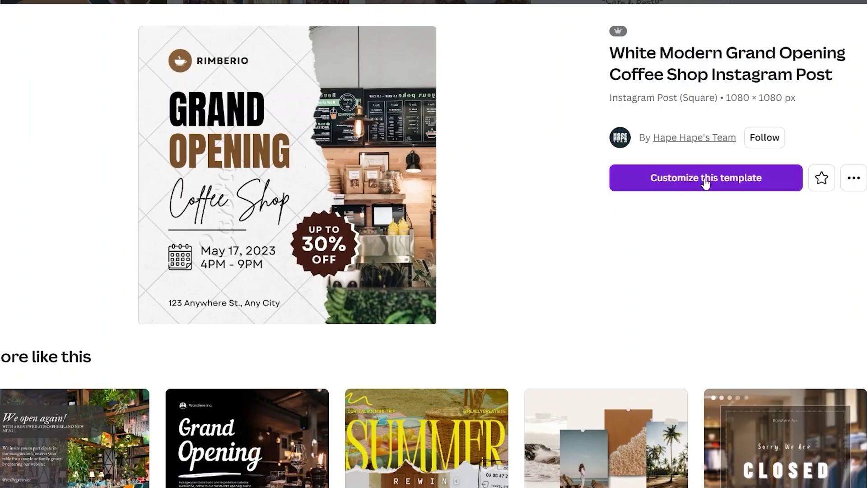
{"action": "left_click", "coordinate": [706, 183]}
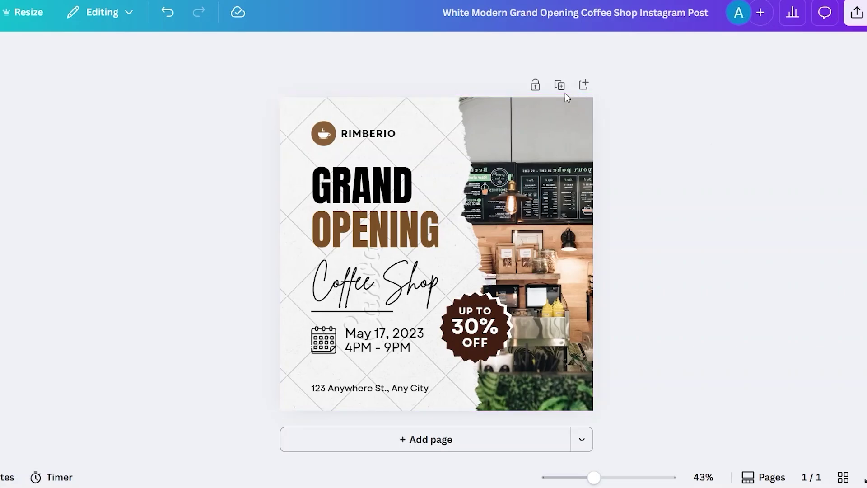
Try rotating the torn-paper graphic counterclockwise over the café photo, and undo the rotation.
{"action": "left_click", "coordinate": [547, 132]}
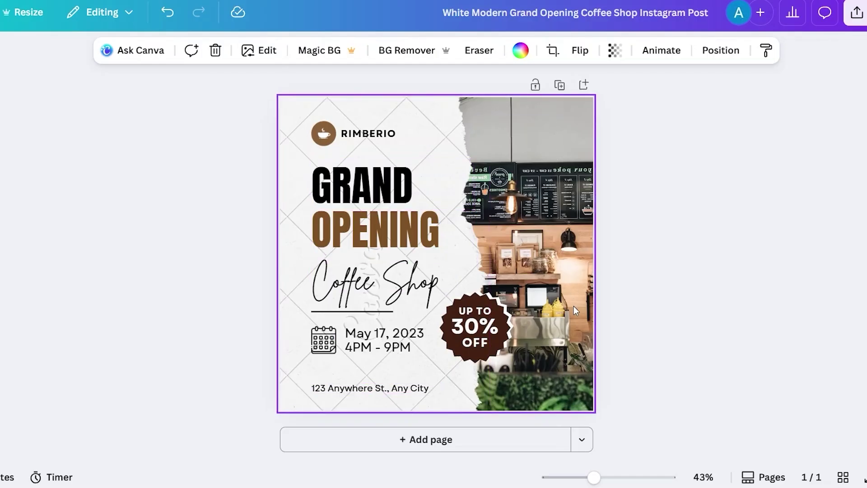
{"action": "left_click", "coordinate": [432, 144]}
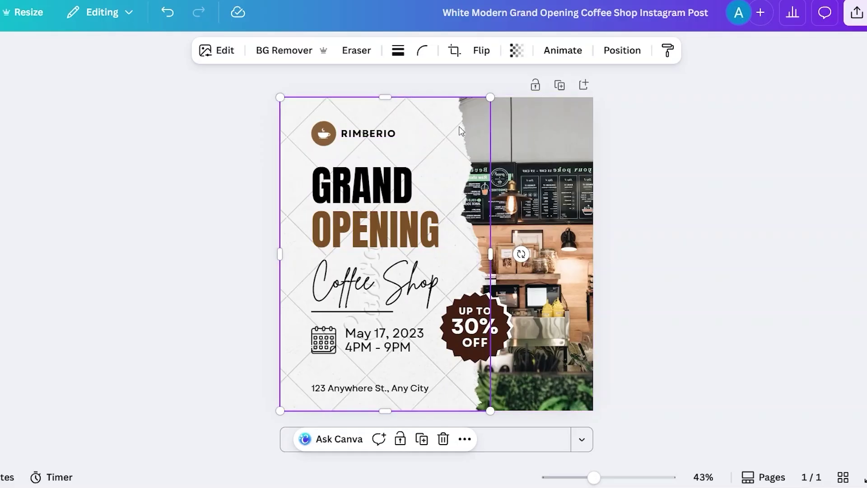
{"action": "mouse_move", "coordinate": [459, 131]}
{"action": "left_mouse_down"}
{"action": "mouse_move", "coordinate": [483, 131]}
{"action": "mouse_move", "coordinate": [489, 144]}
{"action": "mouse_move", "coordinate": [457, 181]}
{"action": "mouse_move", "coordinate": [477, 248]}
{"action": "mouse_move", "coordinate": [467, 116]}
{"action": "mouse_move", "coordinate": [462, 125]}
{"action": "left_mouse_up"}
{"action": "key", "text": "Left"}
{"action": "key", "text": "Left"}
{"action": "key", "text": "Left"}
{"action": "key", "text": "Left"}
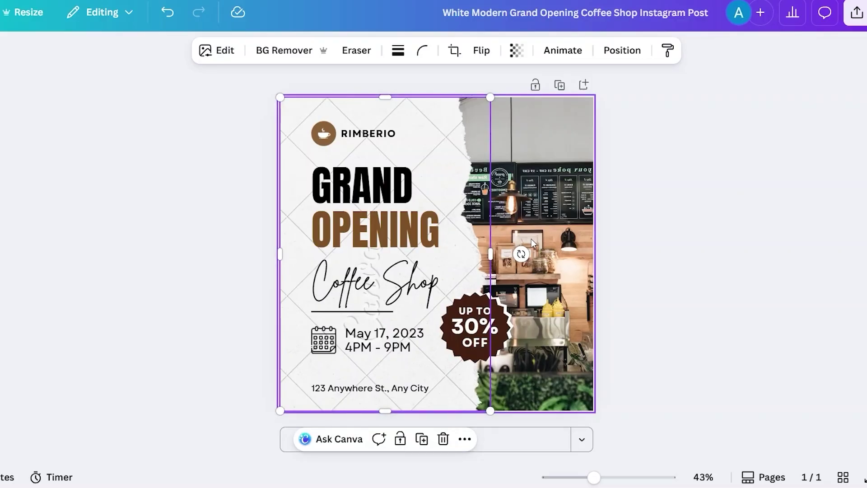
{"action": "left_click_drag", "start_coordinate": [522, 255], "coordinate": [529, 202]}
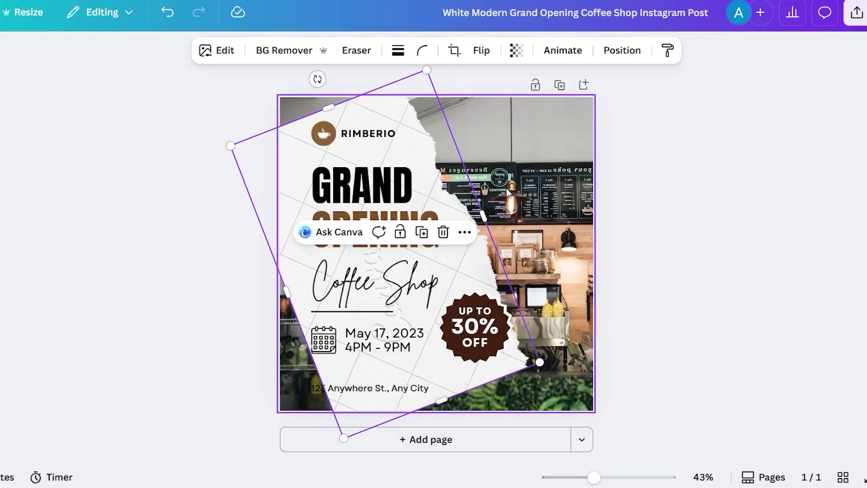
{"action": "left_click", "coordinate": [543, 288]}
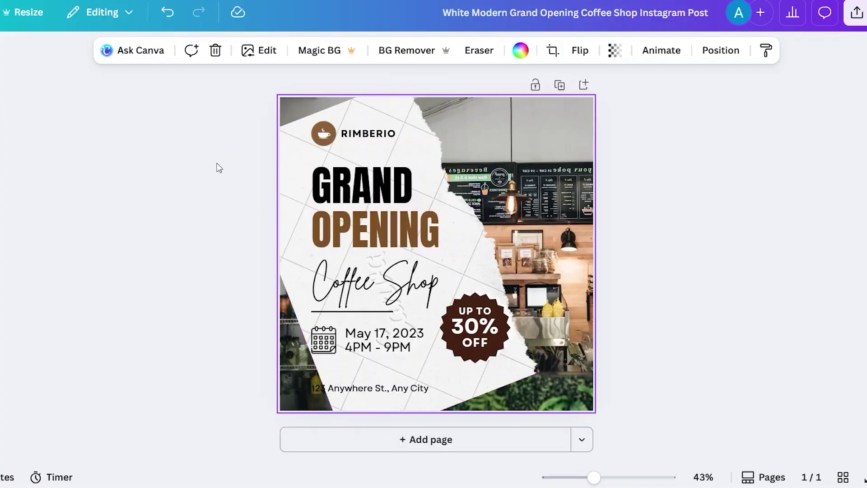
{"action": "left_click", "coordinate": [166, 14]}
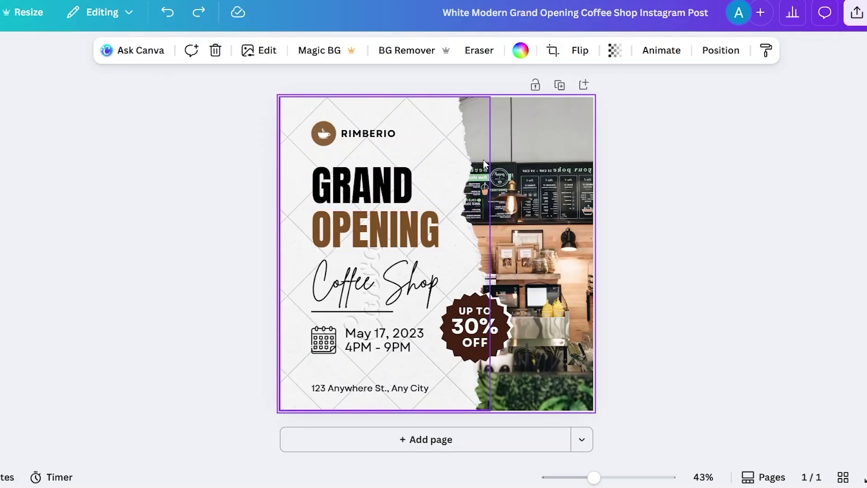
Widen the torn-paper graphic slightly at its right edge and shift it marginally over the café photo.
{"action": "left_click", "coordinate": [444, 114]}
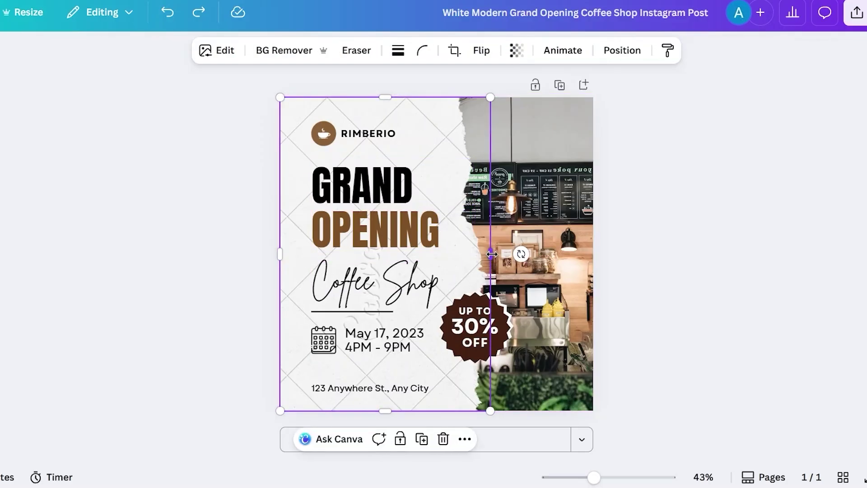
{"action": "mouse_move", "coordinate": [491, 254]}
{"action": "left_mouse_down"}
{"action": "mouse_move", "coordinate": [445, 252]}
{"action": "mouse_move", "coordinate": [494, 250]}
{"action": "left_mouse_up"}
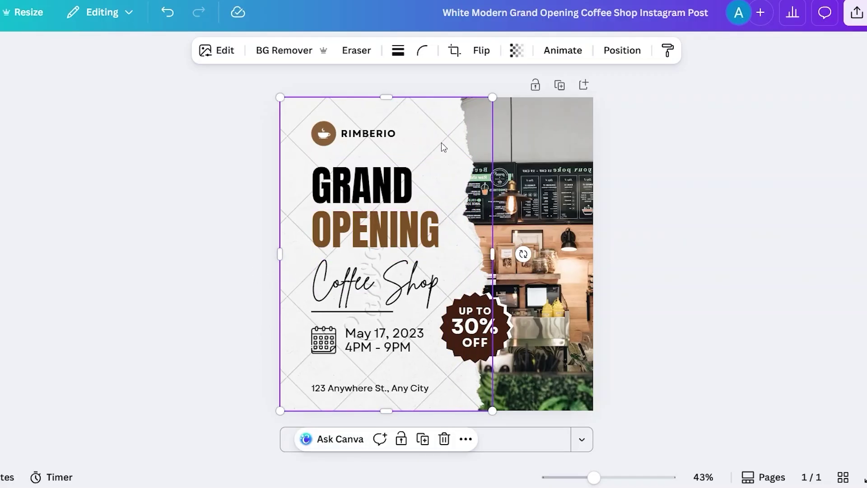
{"action": "mouse_move", "coordinate": [441, 143]}
{"action": "left_mouse_down"}
{"action": "mouse_move", "coordinate": [394, 141]}
{"action": "mouse_move", "coordinate": [442, 144]}
{"action": "left_mouse_up"}
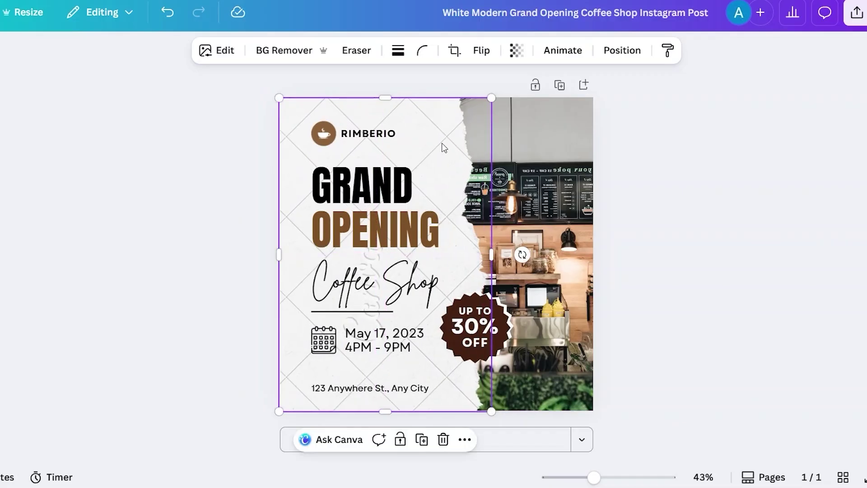
Select the café background photo and look through its image editing options, including filters, effects and apps.
{"action": "left_click", "coordinate": [691, 165]}
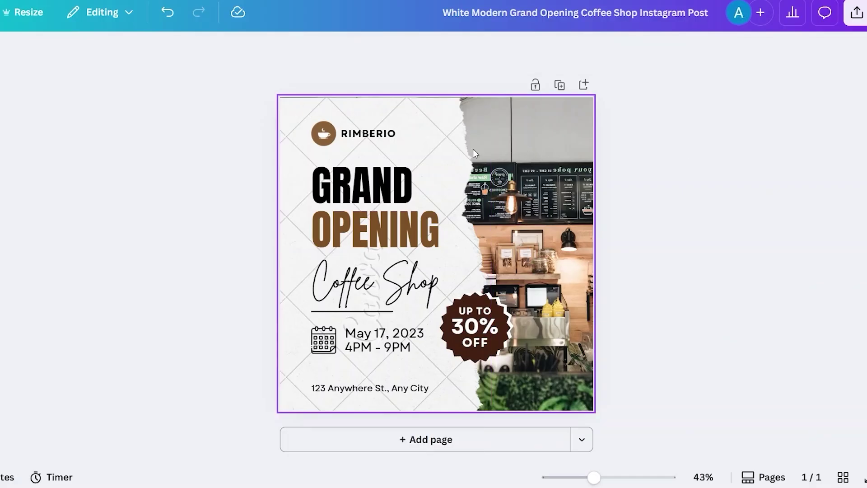
{"action": "left_click", "coordinate": [573, 130]}
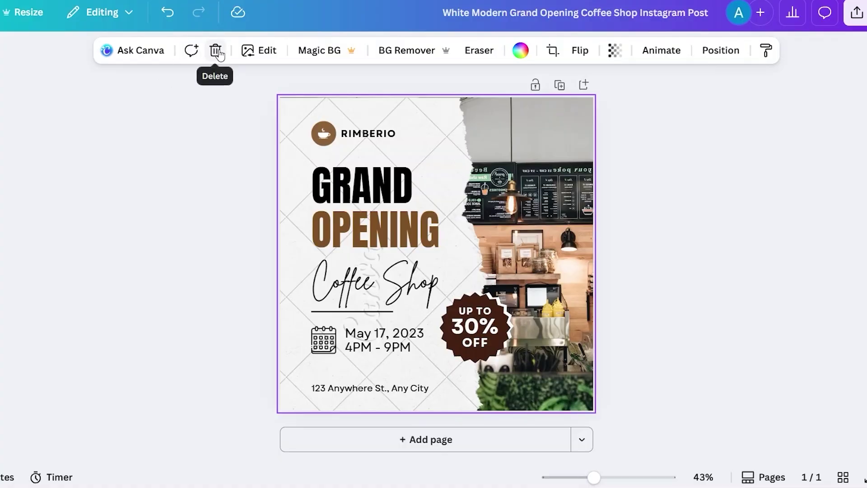
{"action": "left_click", "coordinate": [260, 50]}
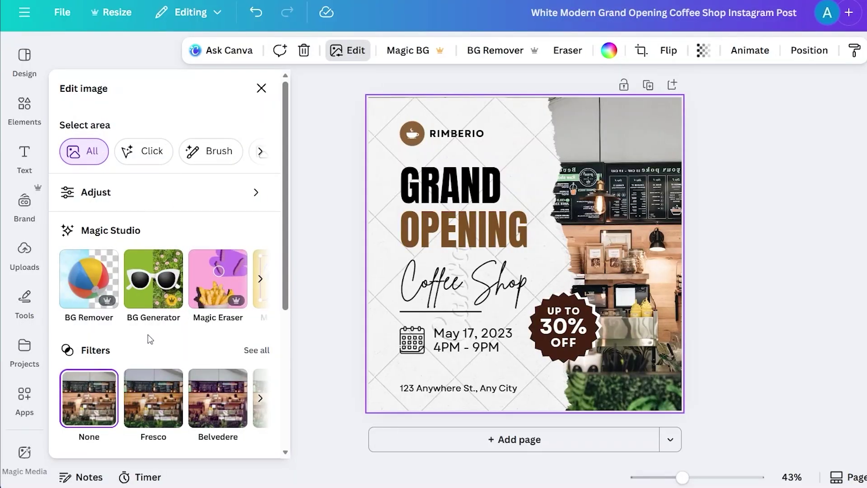
{"action": "scroll", "coordinate": [148, 336], "scroll_direction": "down", "scroll_amount": 3}
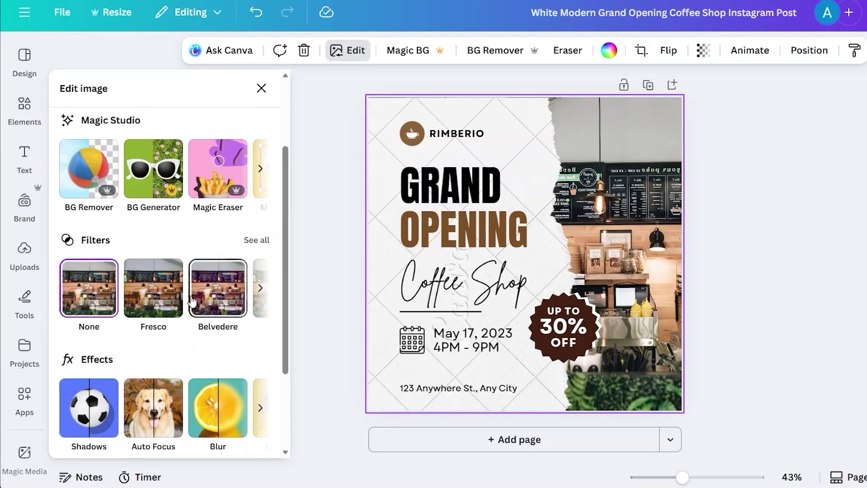
{"action": "scroll", "coordinate": [192, 302], "scroll_direction": "down", "scroll_amount": 1}
{"action": "scroll", "coordinate": [192, 302], "scroll_direction": "down", "scroll_amount": 1}
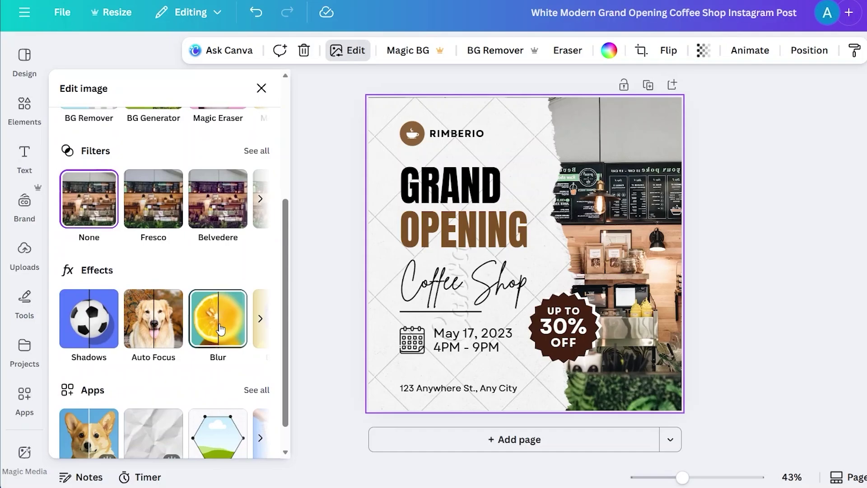
{"action": "scroll", "coordinate": [221, 329], "scroll_direction": "down", "scroll_amount": 1}
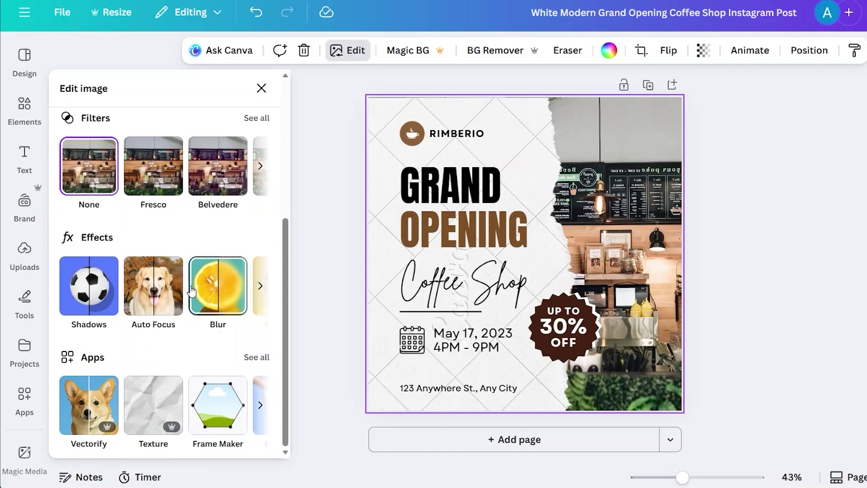
{"action": "scroll", "coordinate": [192, 291], "scroll_direction": "right", "scroll_amount": 2}
{"action": "scroll", "coordinate": [191, 291], "scroll_direction": "up", "scroll_amount": 4}
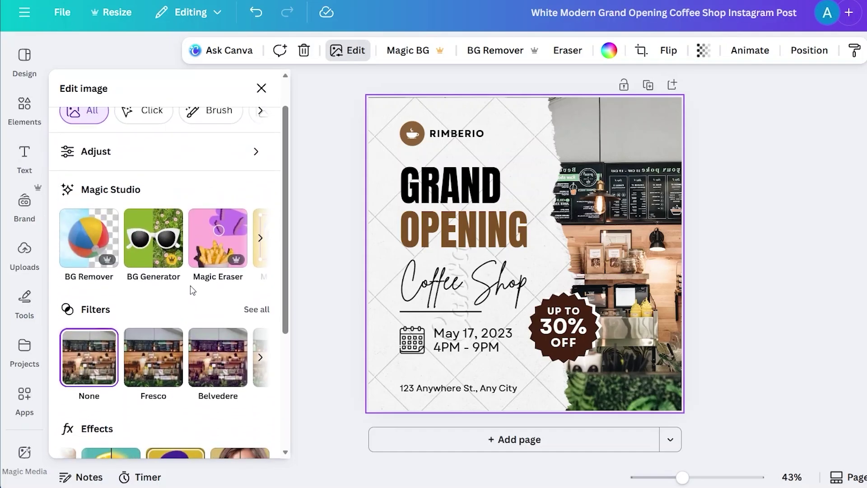
Try the Belvedere and Flint filters on the café photo, and reset the filter to None.
{"action": "scroll", "coordinate": [182, 357], "scroll_direction": "right", "scroll_amount": 1}
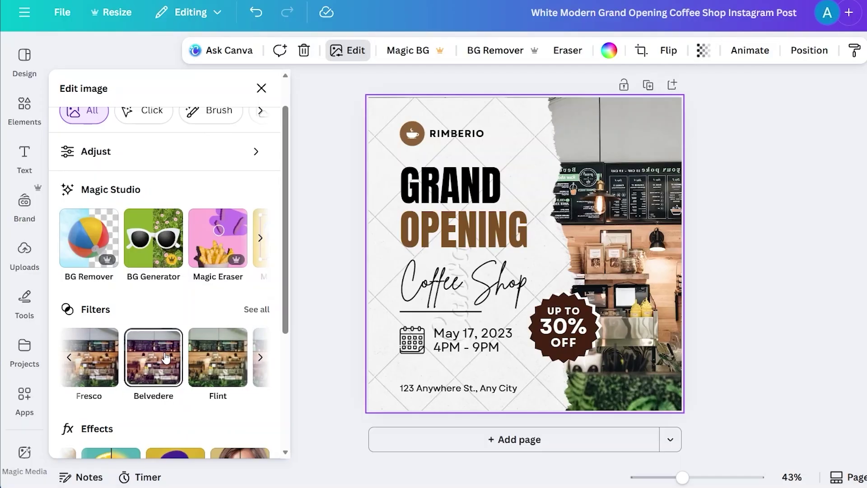
{"action": "left_click", "coordinate": [167, 357]}
{"action": "left_click", "coordinate": [216, 362]}
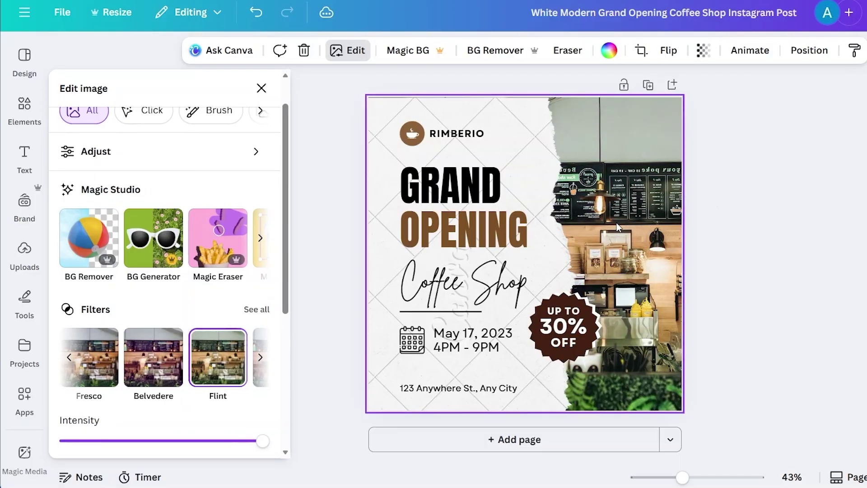
{"action": "scroll", "coordinate": [90, 357], "scroll_direction": "left", "scroll_amount": 1}
{"action": "left_click", "coordinate": [79, 364]}
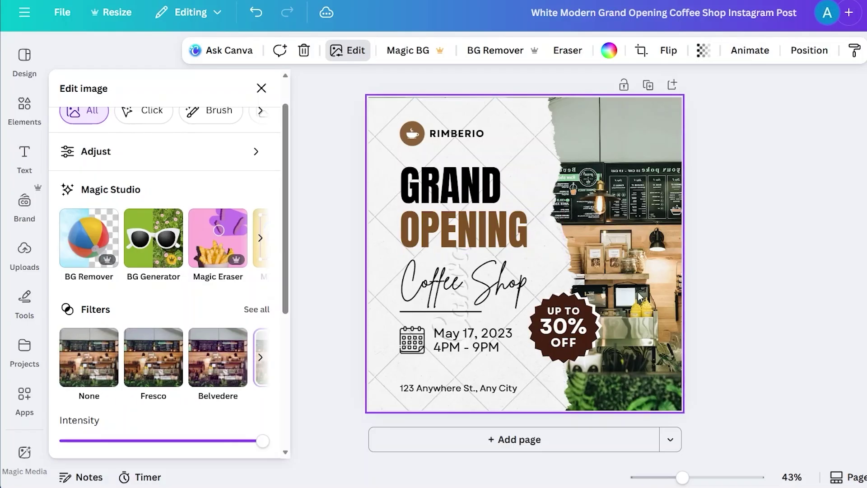
{"action": "left_click", "coordinate": [91, 356]}
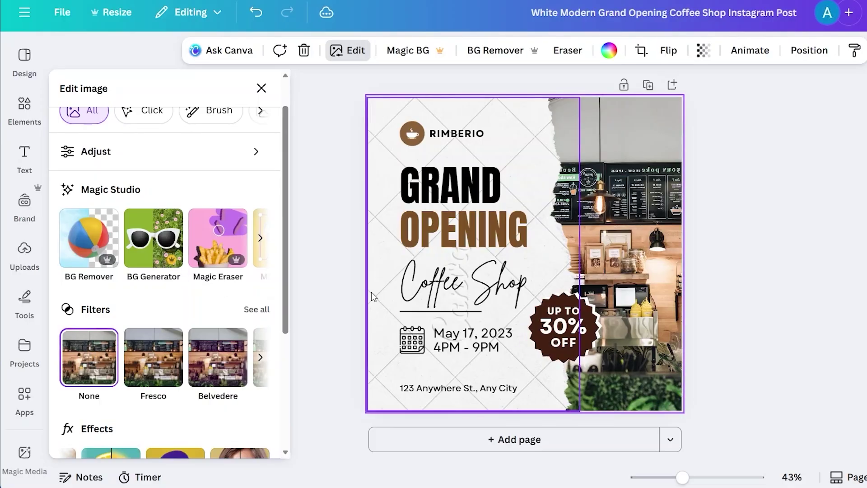
{"action": "scroll", "coordinate": [118, 299], "scroll_direction": "up", "scroll_amount": 1}
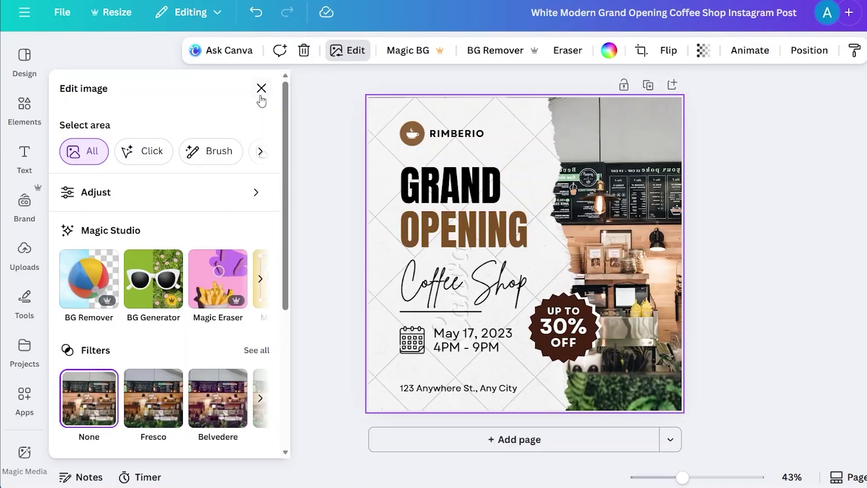
{"action": "left_click", "coordinate": [261, 88]}
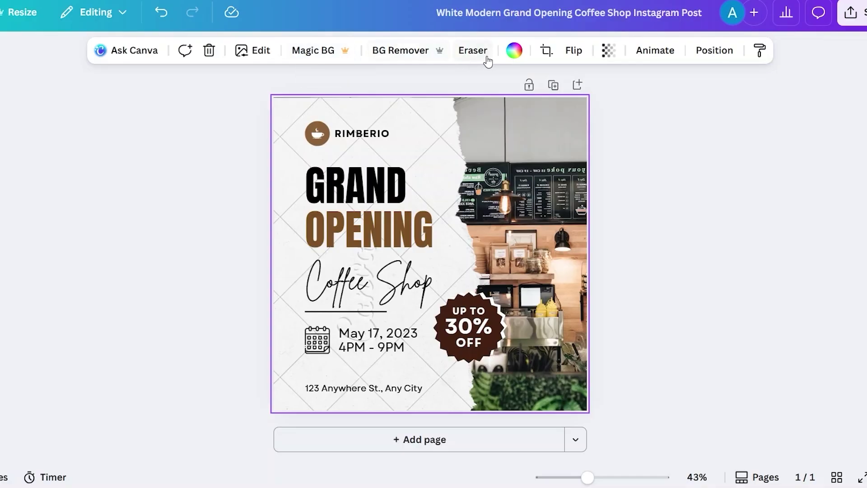
Try brown, dark brown, black and white as the background color in place of the café photo, and undo the color changes.
{"action": "left_click", "coordinate": [517, 54]}
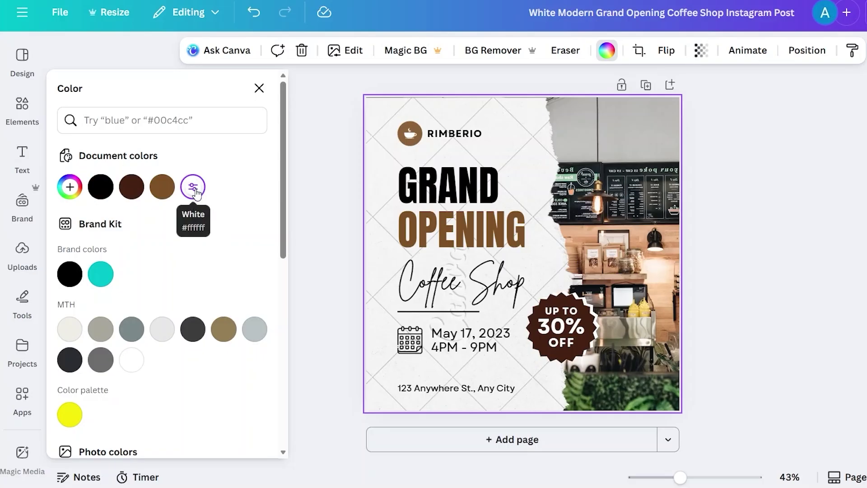
{"action": "left_click", "coordinate": [162, 187]}
{"action": "left_click", "coordinate": [132, 154]}
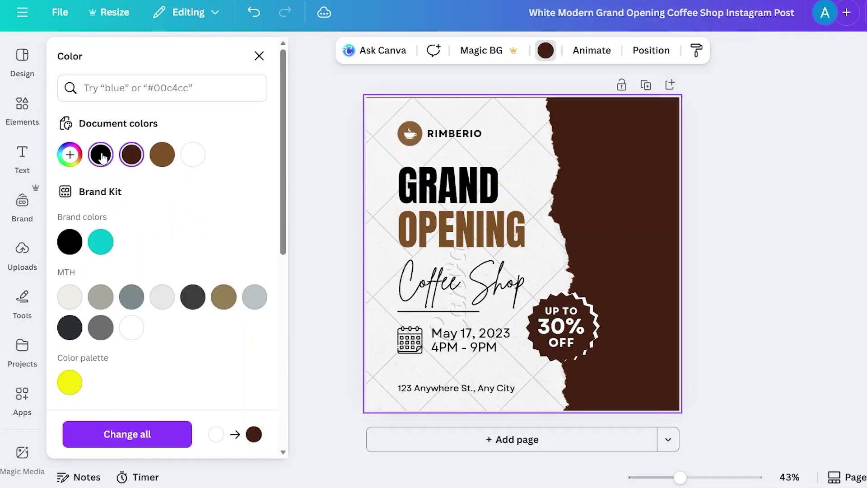
{"action": "left_click", "coordinate": [101, 154]}
{"action": "left_click", "coordinate": [200, 156]}
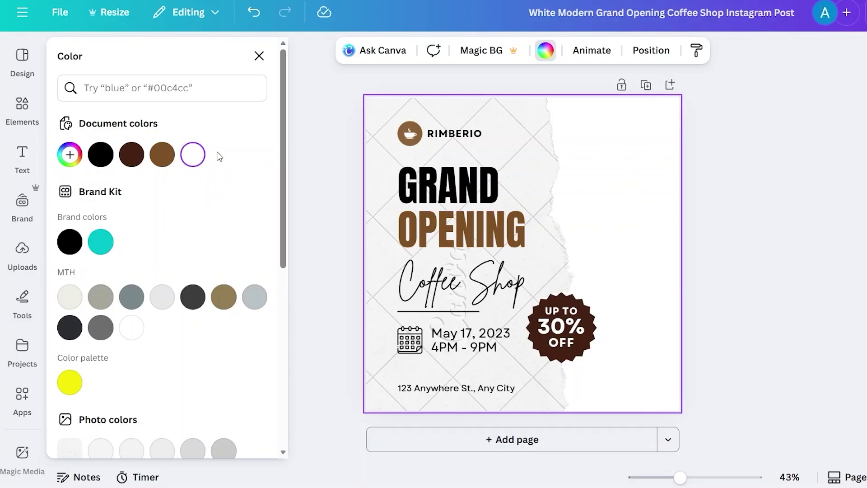
{"action": "scroll", "coordinate": [215, 176], "scroll_direction": "down", "scroll_amount": 4}
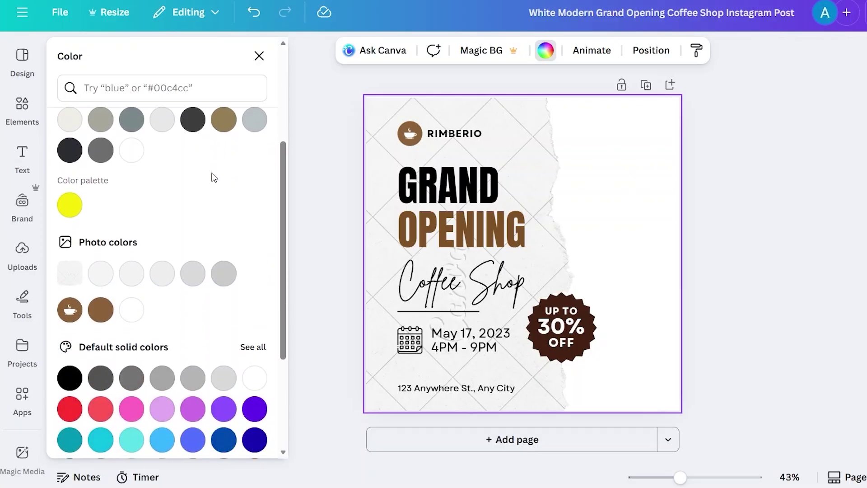
{"action": "scroll", "coordinate": [213, 176], "scroll_direction": "up", "scroll_amount": 4}
{"action": "key", "text": "ctrl+z"}
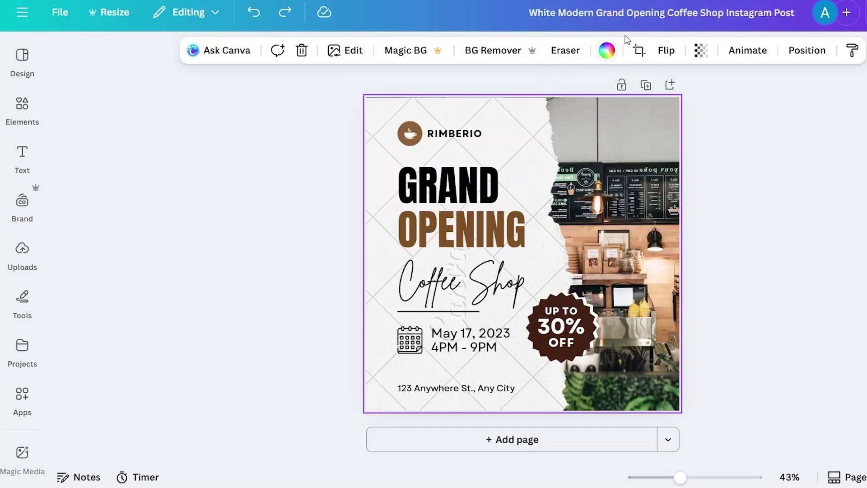
Try the black-to-gold default gradient as the background in place of the café photo, and undo it.
{"action": "left_click", "coordinate": [607, 50]}
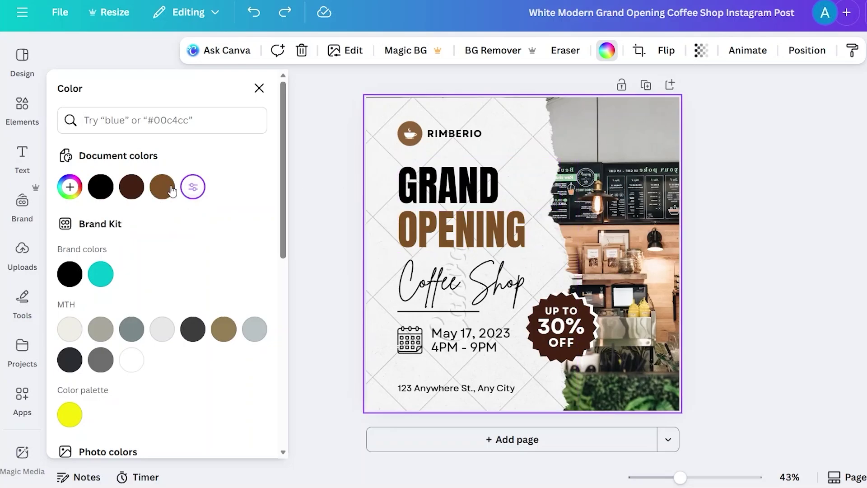
{"action": "scroll", "coordinate": [160, 185], "scroll_direction": "down", "scroll_amount": 3}
{"action": "scroll", "coordinate": [160, 186], "scroll_direction": "down", "scroll_amount": 4}
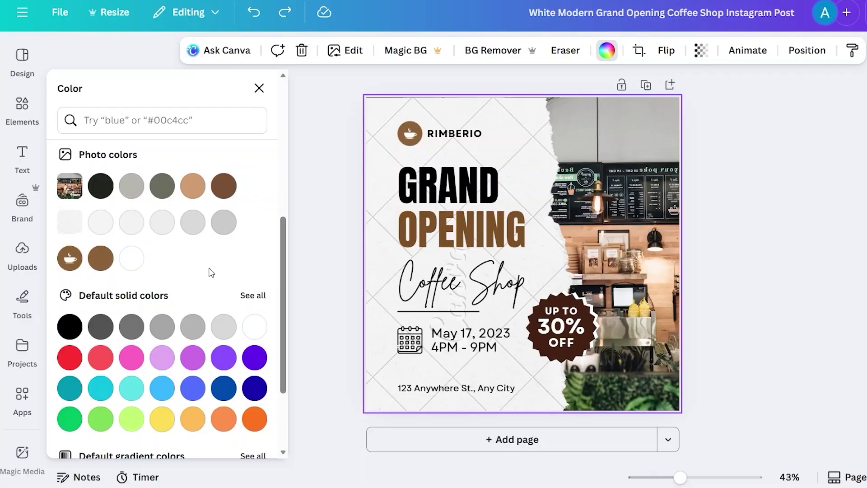
{"action": "scroll", "coordinate": [210, 273], "scroll_direction": "down", "scroll_amount": 3}
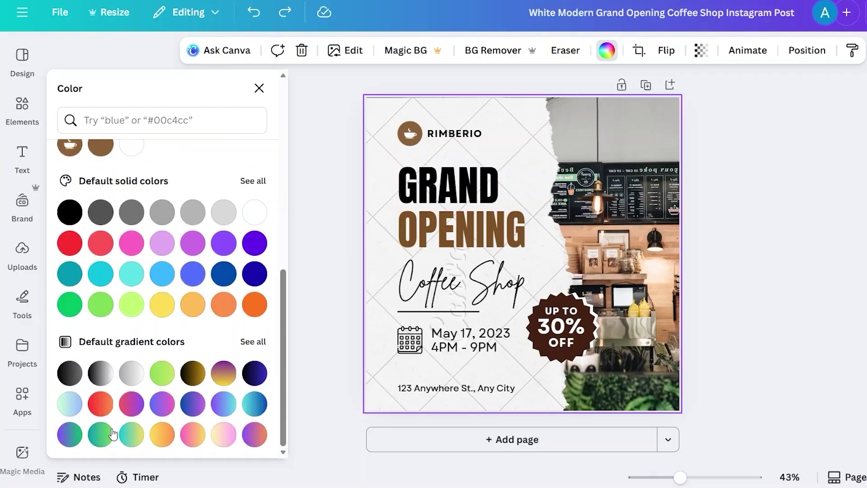
{"action": "left_click", "coordinate": [196, 376]}
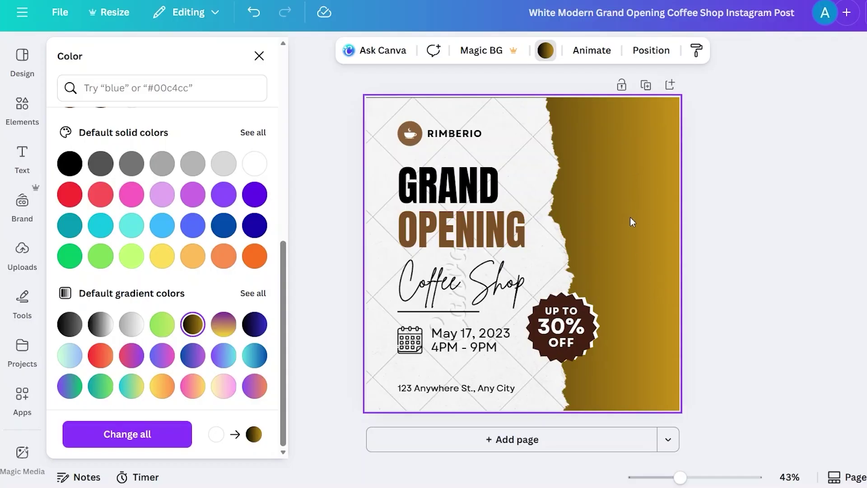
{"action": "left_click", "coordinate": [256, 12]}
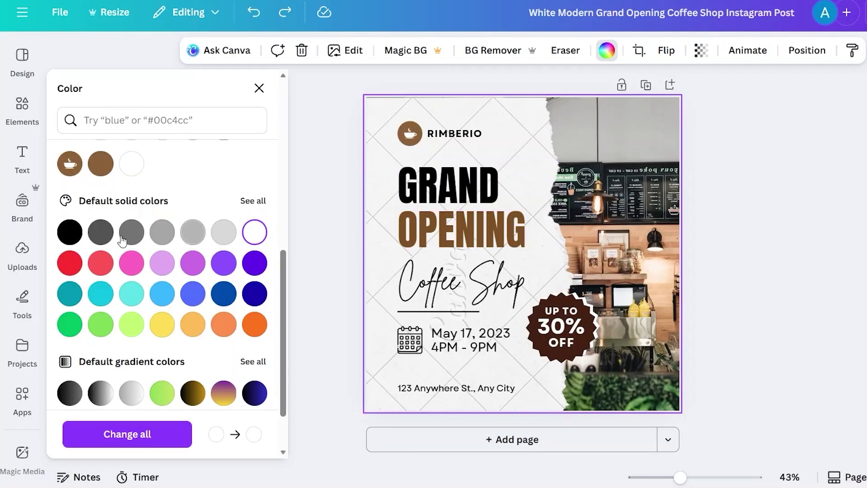
{"action": "scroll", "coordinate": [159, 232], "scroll_direction": "up", "scroll_amount": 5}
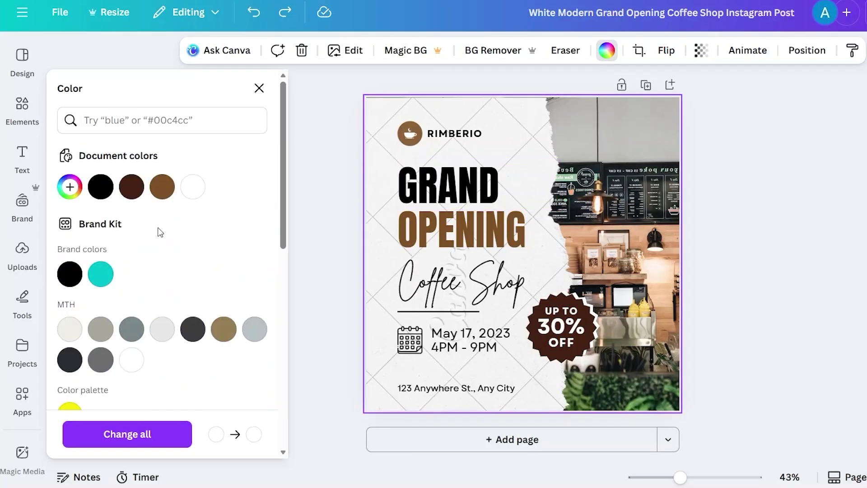
Check the café photo's crop options, and try flipping the photo vertically and horizontally, flipping it back each time.
{"action": "left_click", "coordinate": [640, 52]}
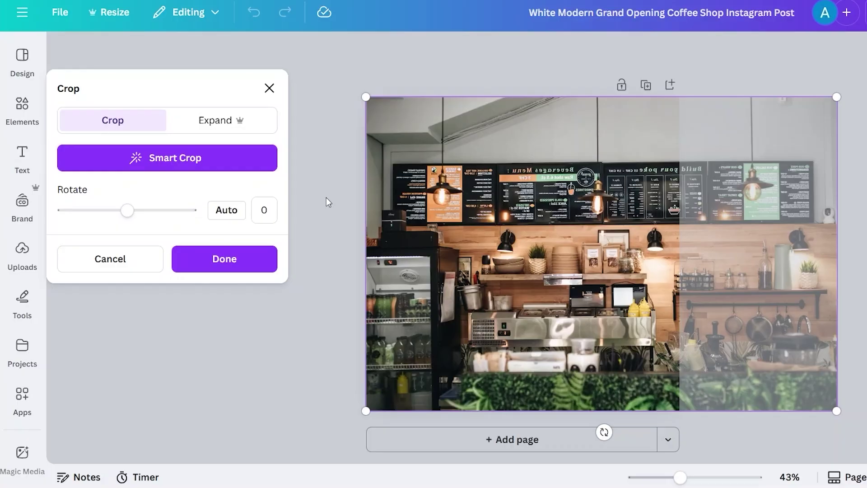
{"action": "left_click", "coordinate": [270, 89]}
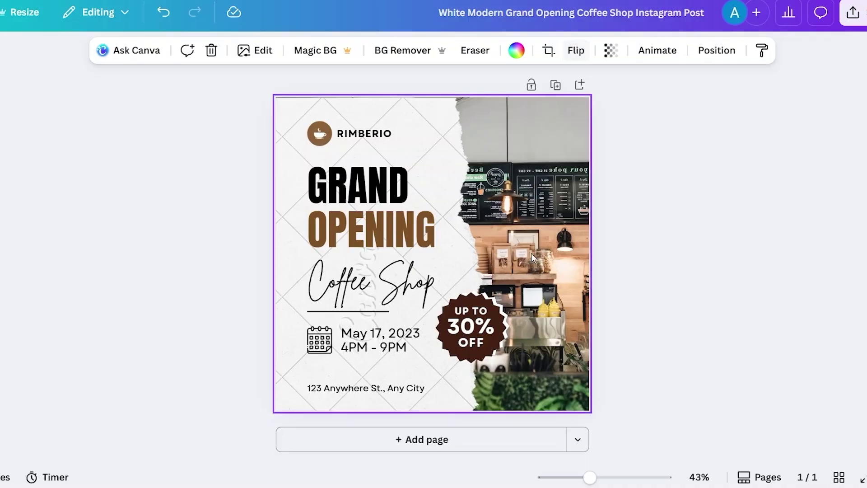
{"action": "left_click", "coordinate": [578, 51]}
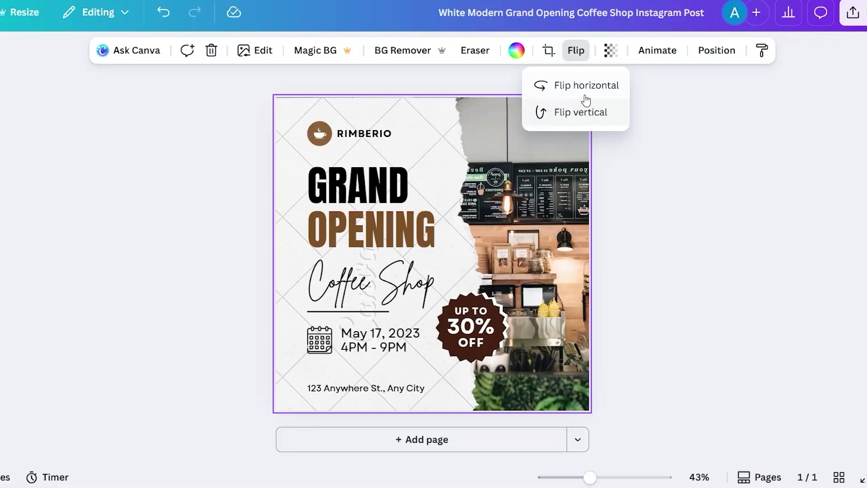
{"action": "left_click", "coordinate": [578, 119]}
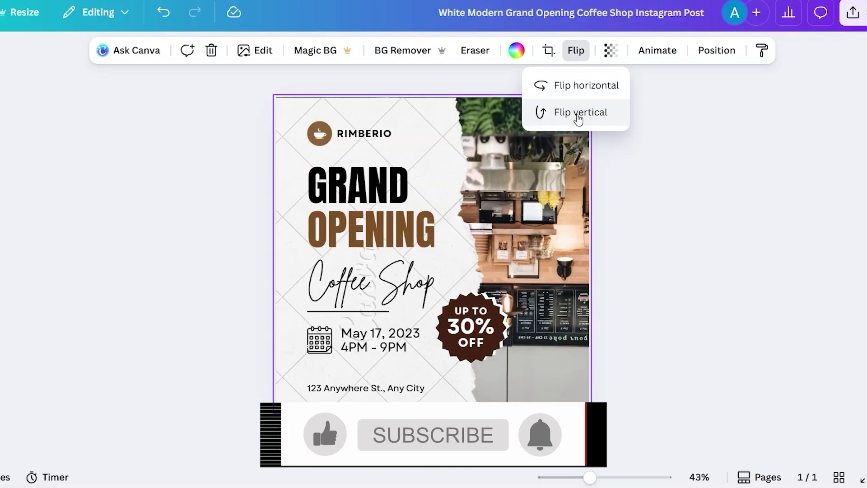
{"action": "left_click", "coordinate": [579, 118]}
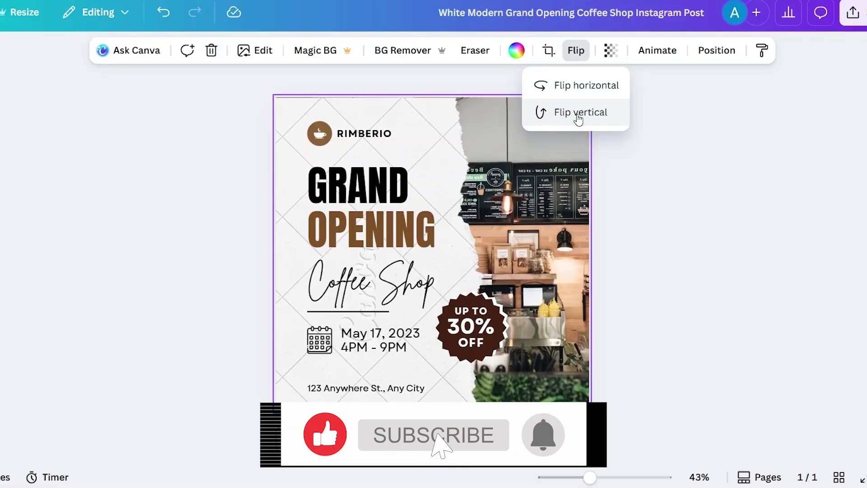
{"action": "left_click", "coordinate": [574, 84]}
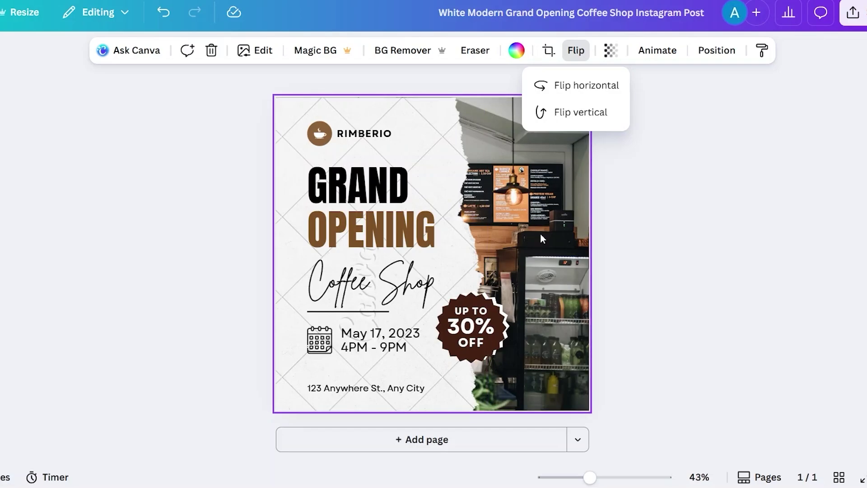
{"action": "left_click", "coordinate": [557, 89]}
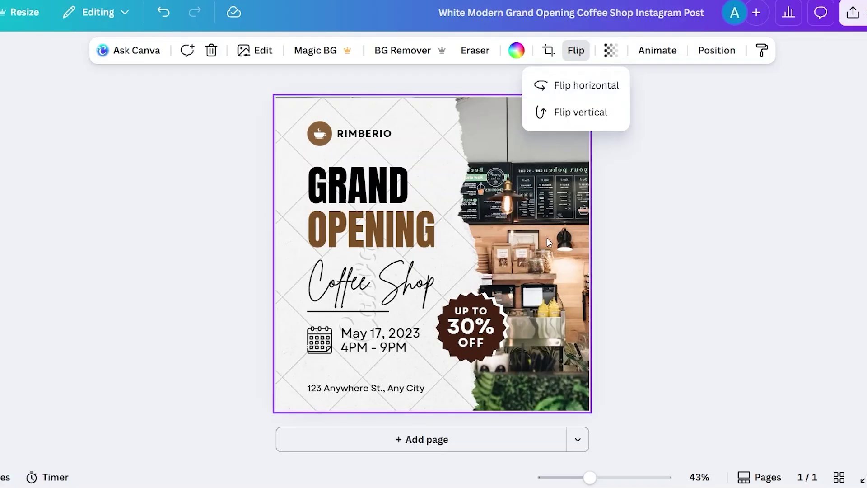
Try lowering the café photo's transparency value to 87 and 75, and restore it to 100.
{"action": "left_click", "coordinate": [612, 53]}
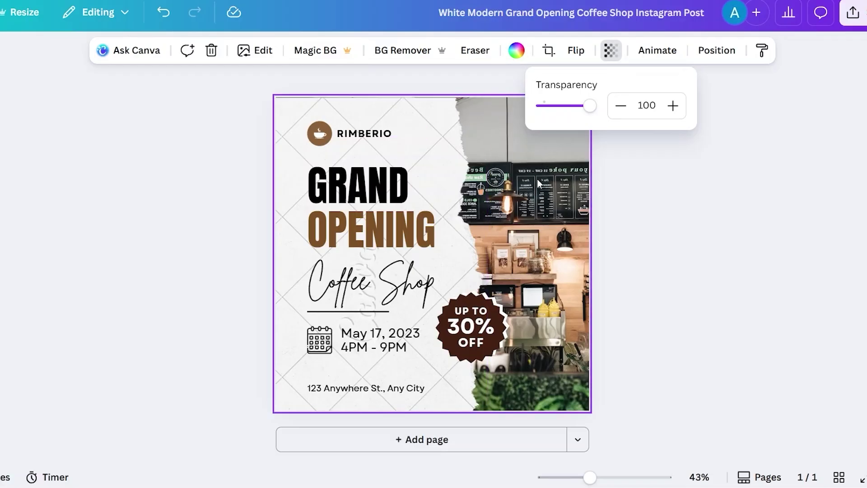
{"action": "left_click", "coordinate": [585, 108]}
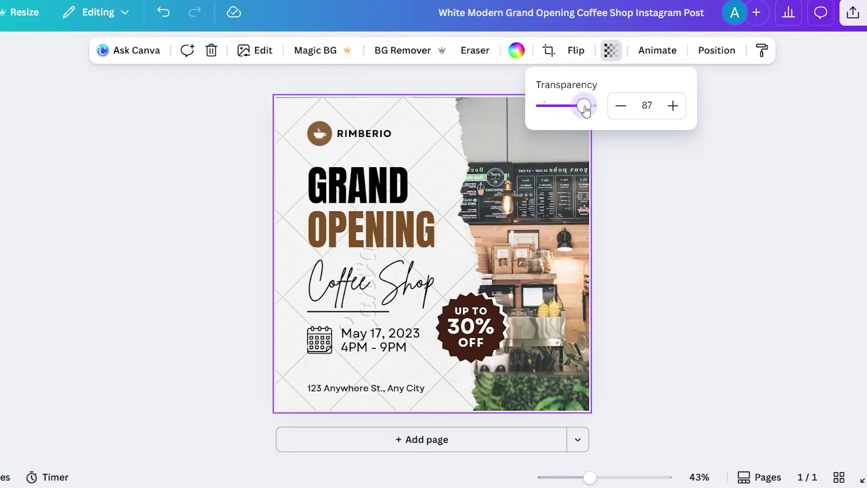
{"action": "mouse_move", "coordinate": [585, 108]}
{"action": "left_mouse_down"}
{"action": "mouse_move", "coordinate": [570, 116]}
{"action": "mouse_move", "coordinate": [580, 112]}
{"action": "left_mouse_up"}
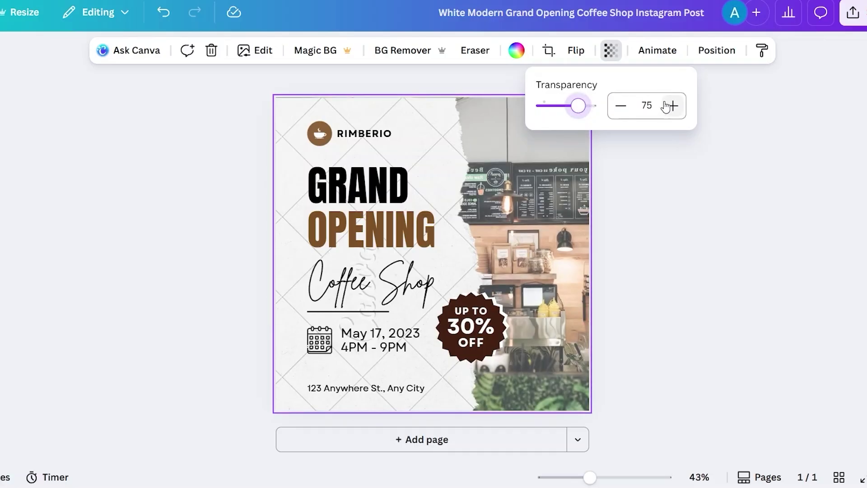
{"action": "left_click", "coordinate": [673, 109]}
{"action": "left_click", "coordinate": [672, 109]}
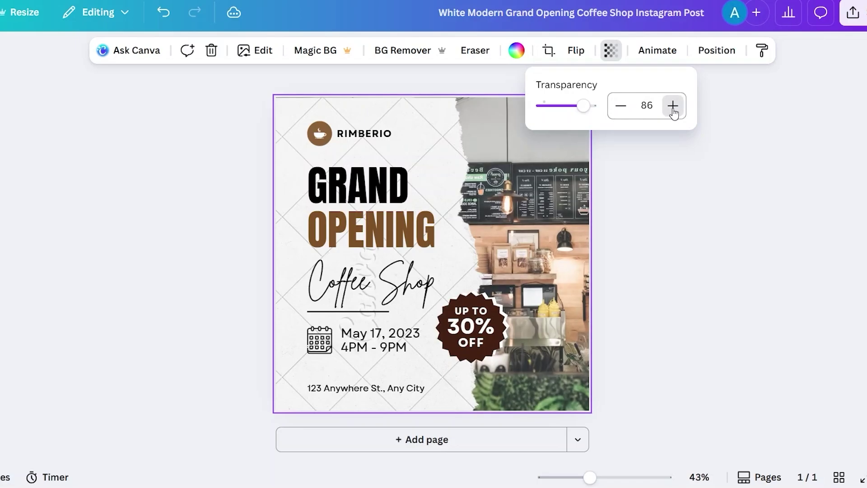
{"action": "left_click", "coordinate": [673, 108]}
{"action": "left_click", "coordinate": [673, 108]}
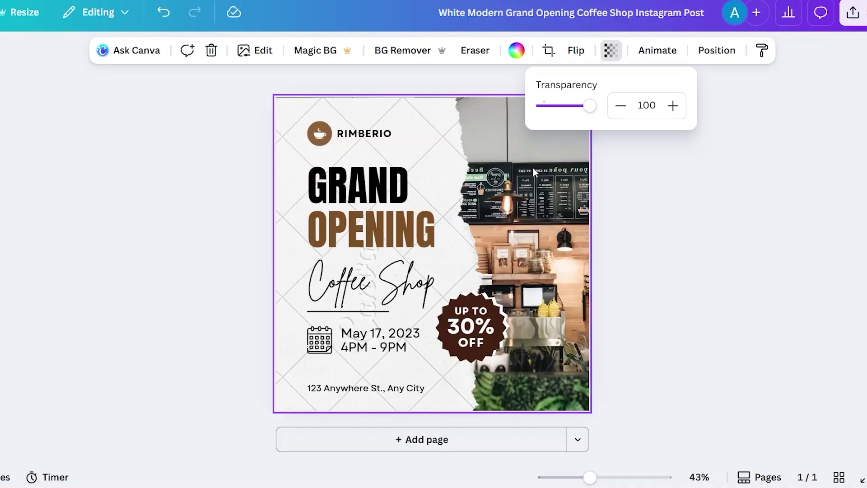
{"action": "left_click", "coordinate": [579, 161]}
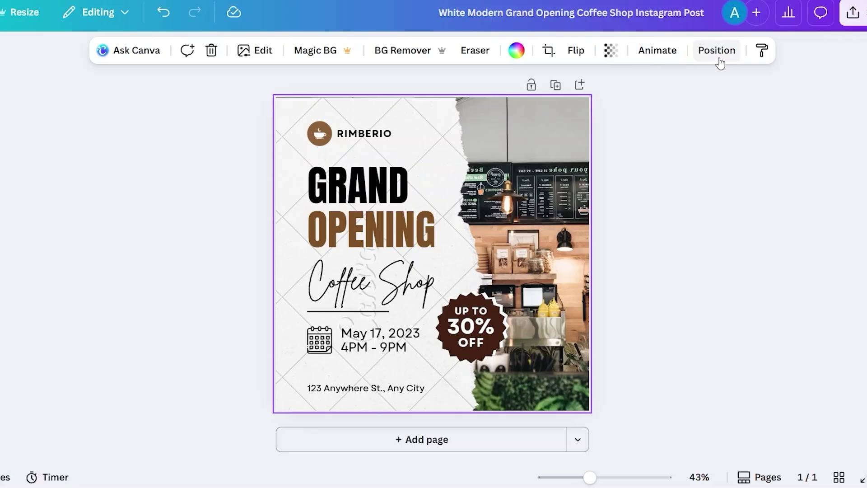
Look over the page animation options, and review the full list of layers in the design.
{"action": "left_click", "coordinate": [654, 51]}
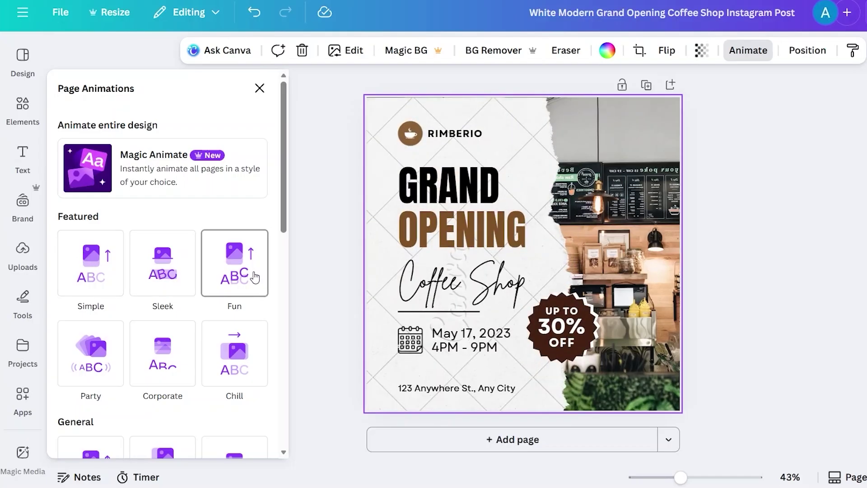
{"action": "left_click", "coordinate": [261, 88]}
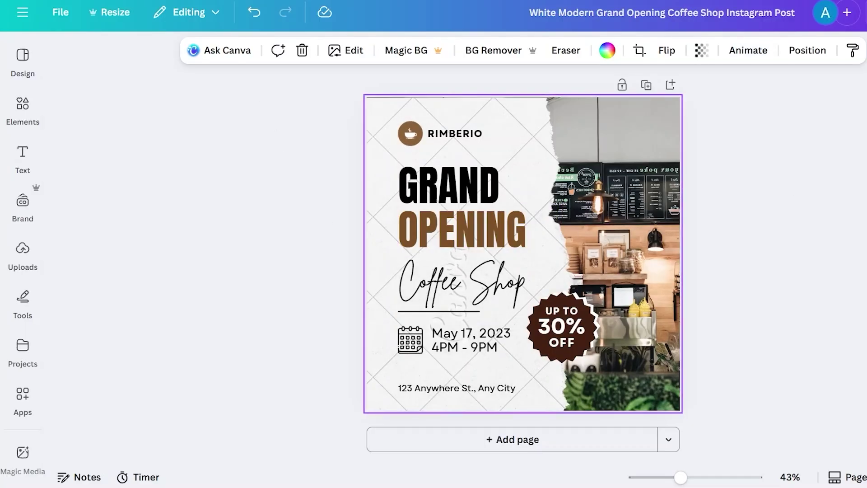
{"action": "left_click", "coordinate": [805, 52]}
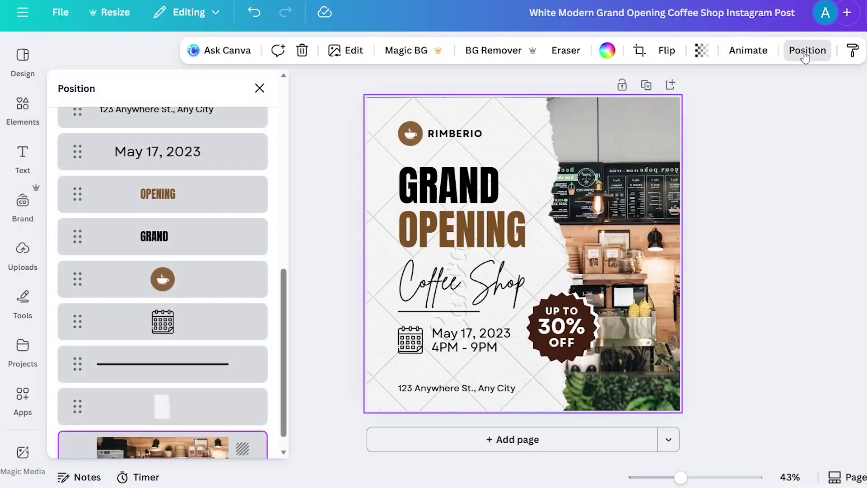
{"action": "scroll", "coordinate": [157, 190], "scroll_direction": "up", "scroll_amount": 10}
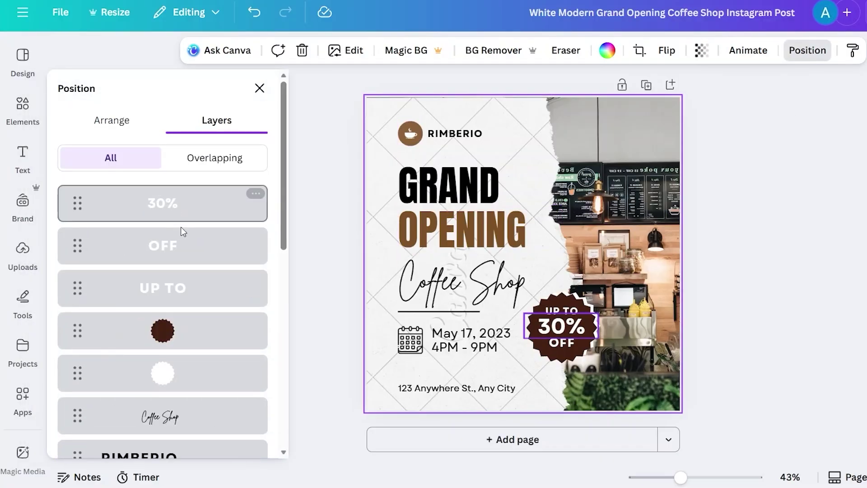
{"action": "scroll", "coordinate": [182, 327], "scroll_direction": "down", "scroll_amount": 1}
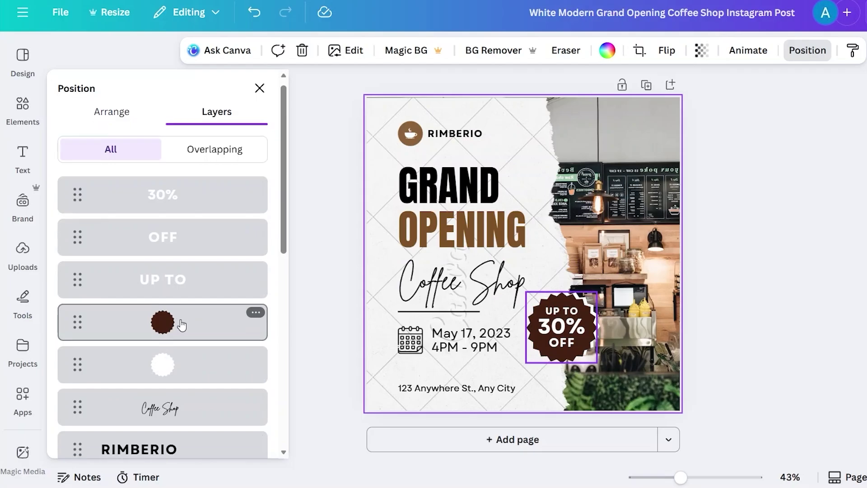
{"action": "scroll", "coordinate": [181, 321], "scroll_direction": "down", "scroll_amount": 10}
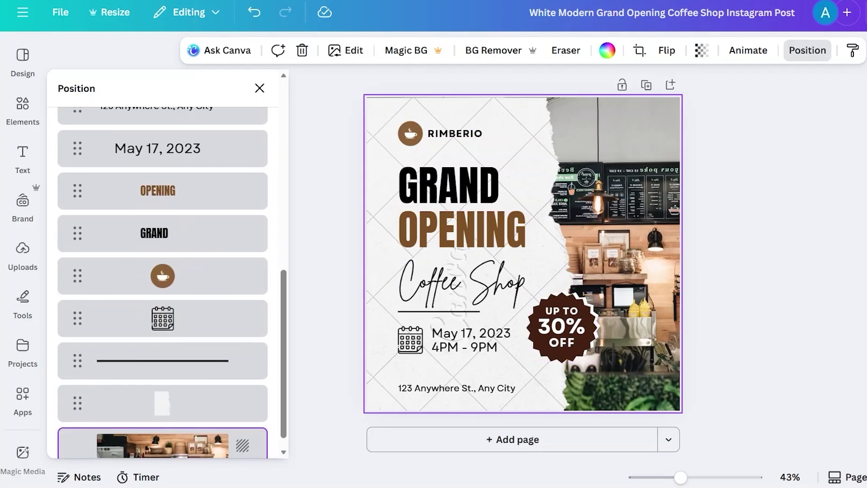
{"action": "scroll", "coordinate": [186, 213], "scroll_direction": "up", "scroll_amount": 7}
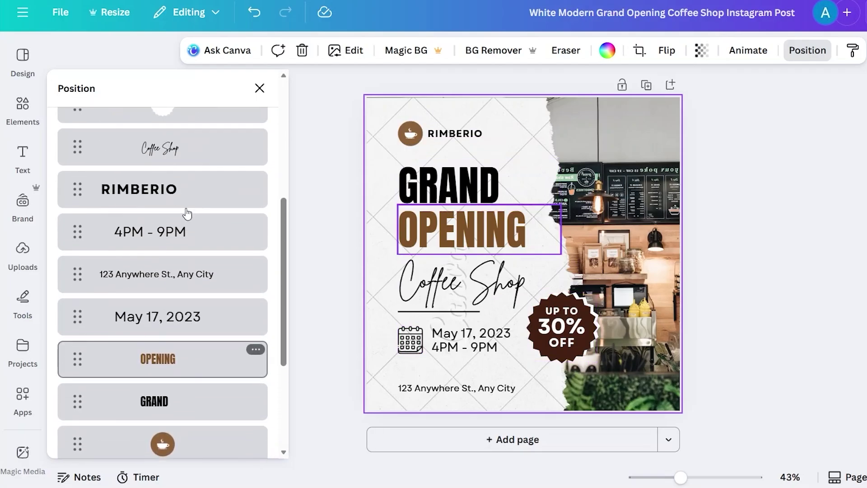
{"action": "scroll", "coordinate": [187, 213], "scroll_direction": "up", "scroll_amount": 3}
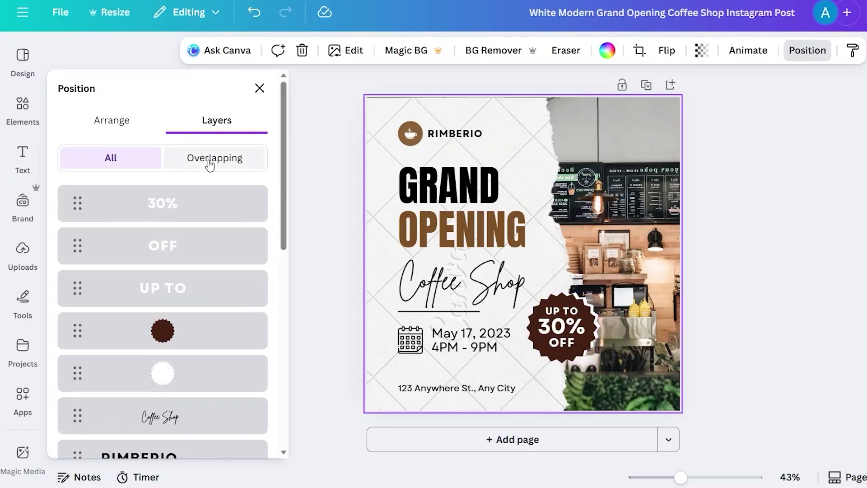
Check the overlapping layers against all layers, and pick the dark brown badge from the layer list.
{"action": "scroll", "coordinate": [207, 159], "scroll_direction": "down", "scroll_amount": 2}
{"action": "scroll", "coordinate": [208, 159], "scroll_direction": "up", "scroll_amount": 2}
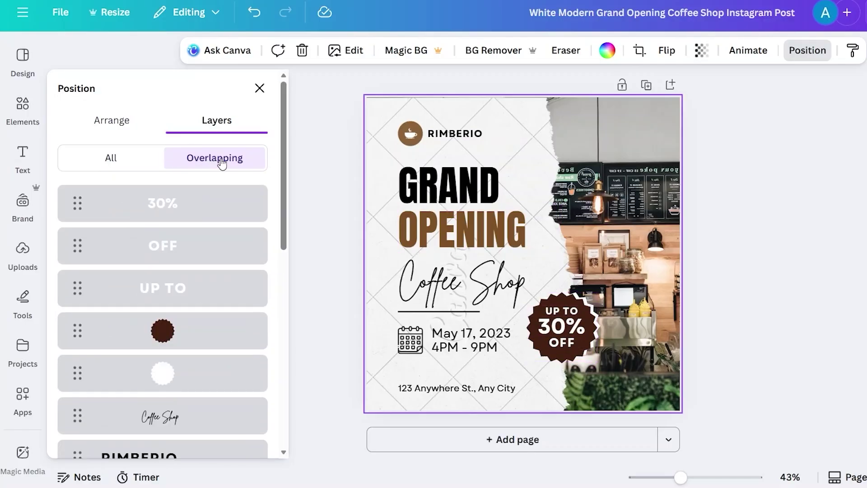
{"action": "left_click", "coordinate": [114, 159]}
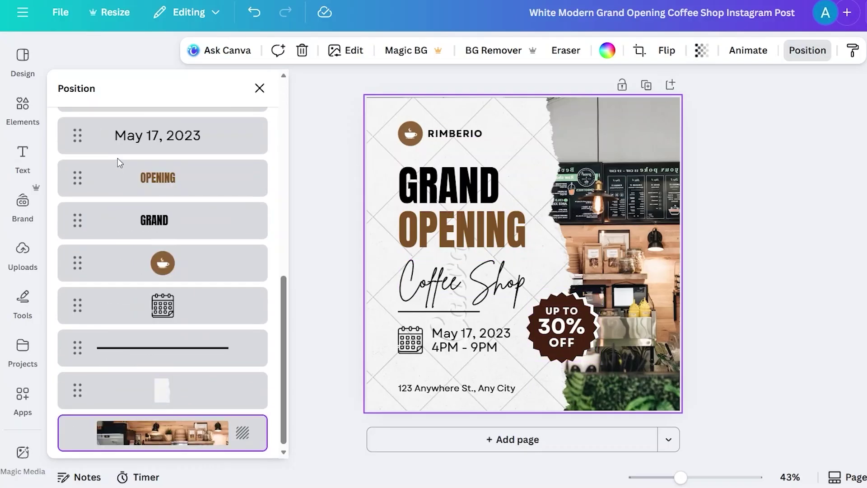
{"action": "scroll", "coordinate": [199, 217], "scroll_direction": "down", "scroll_amount": 1}
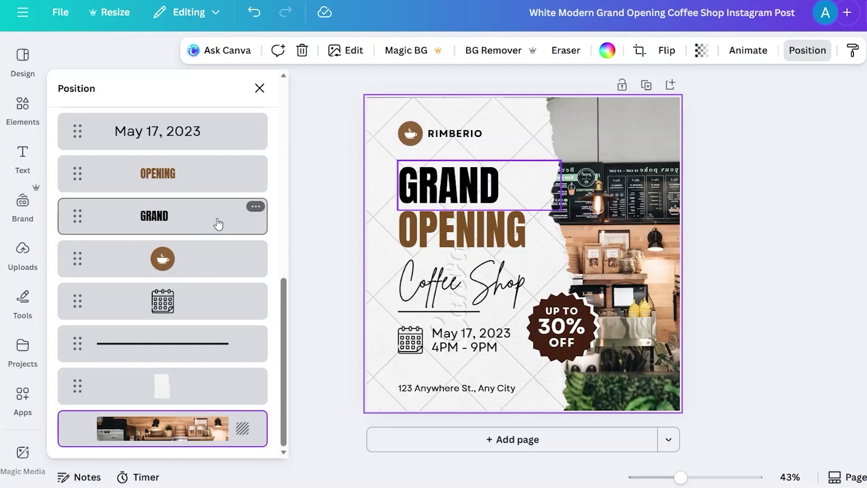
{"action": "scroll", "coordinate": [207, 183], "scroll_direction": "up", "scroll_amount": 2}
{"action": "scroll", "coordinate": [207, 183], "scroll_direction": "up", "scroll_amount": 1}
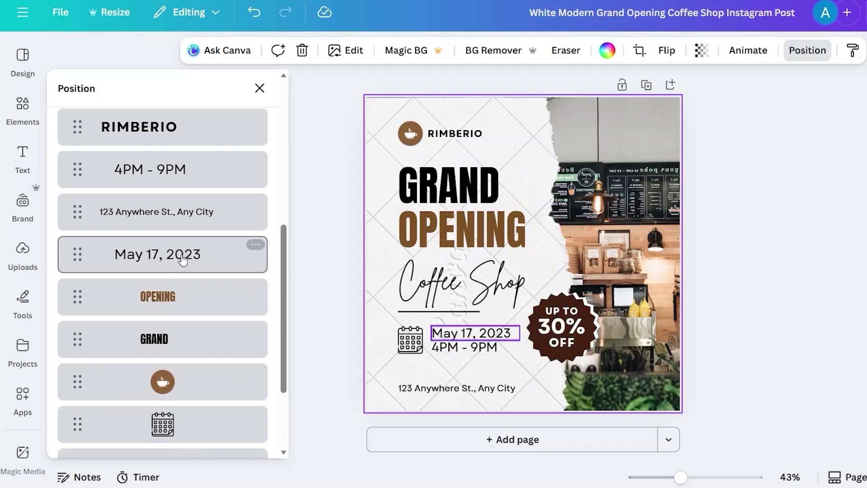
{"action": "scroll", "coordinate": [198, 206], "scroll_direction": "up", "scroll_amount": 1}
{"action": "scroll", "coordinate": [198, 205], "scroll_direction": "up", "scroll_amount": 5}
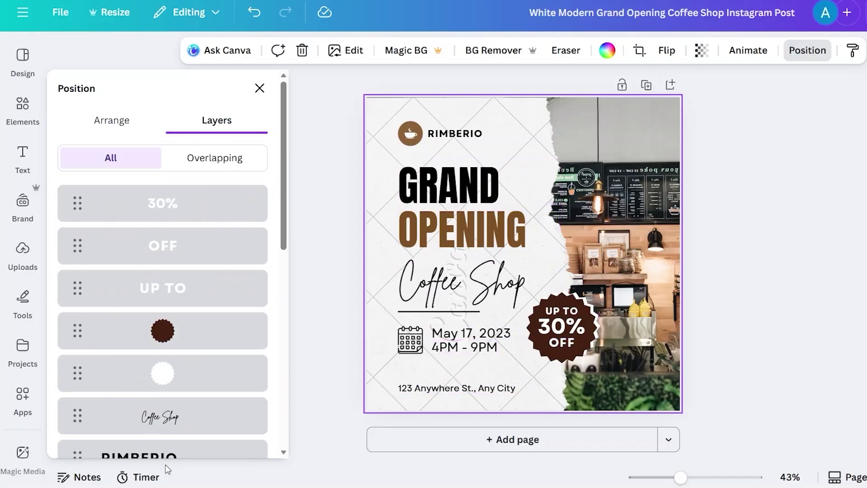
{"action": "left_click", "coordinate": [175, 337]}
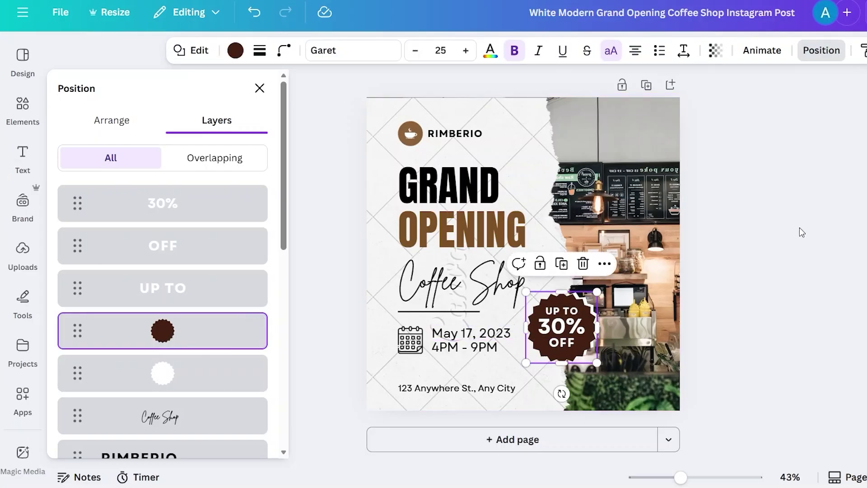
{"action": "left_click", "coordinate": [256, 90]}
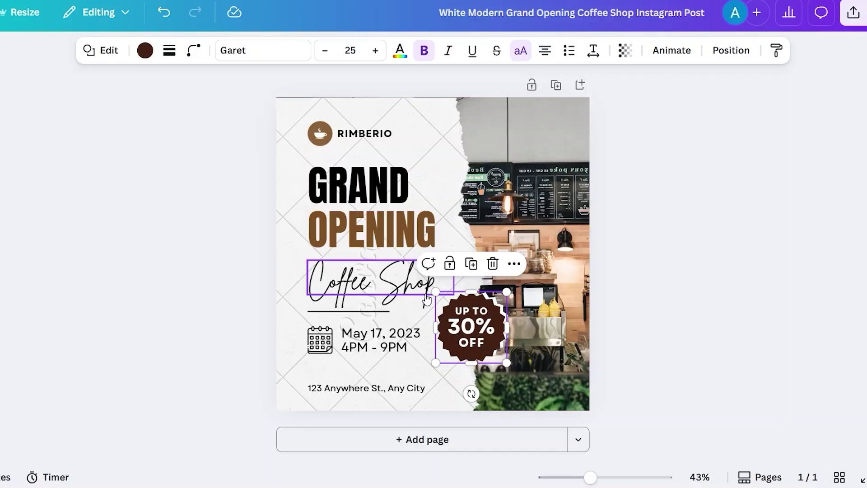
Check which elements are editable by selecting the cup logo, the brand name and the two heading words in turn.
{"action": "left_click", "coordinate": [321, 130]}
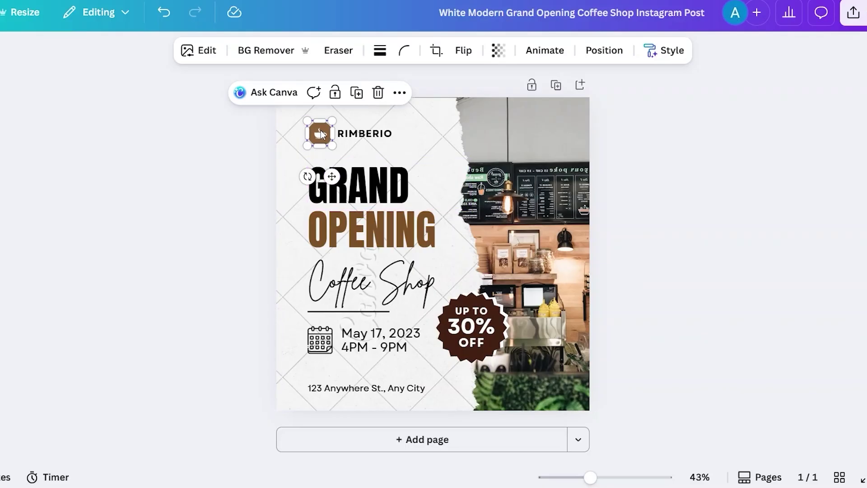
{"action": "left_click_drag", "start_coordinate": [320, 131], "coordinate": [320, 132]}
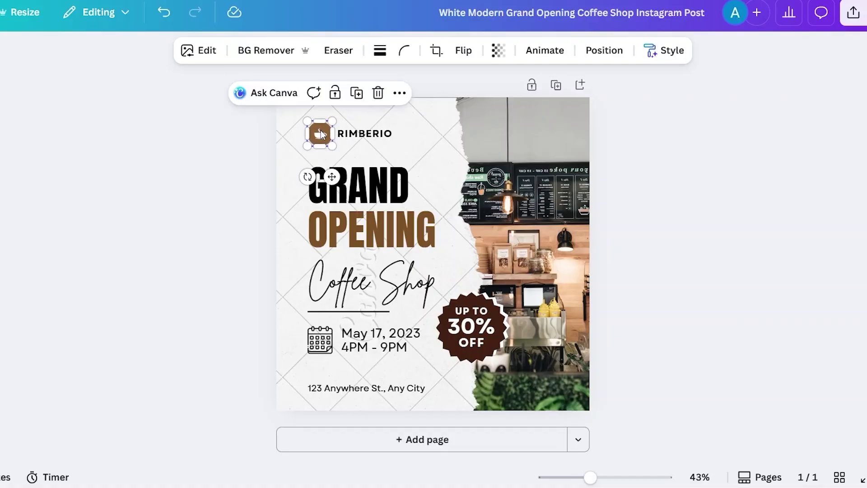
{"action": "left_click", "coordinate": [386, 135]}
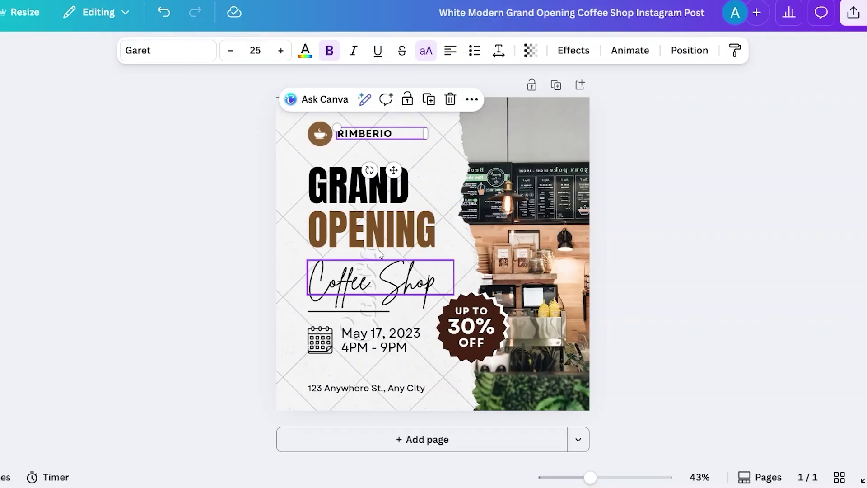
{"action": "left_click", "coordinate": [345, 191]}
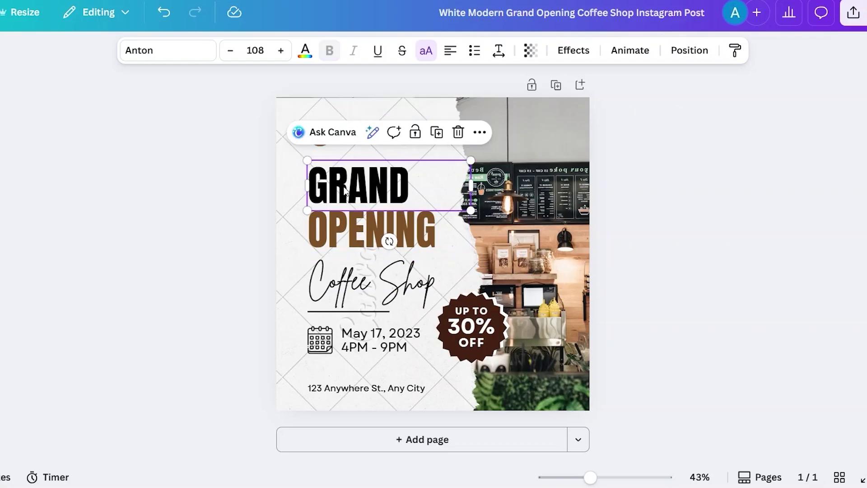
{"action": "double_click", "coordinate": [435, 193]}
{"action": "left_click", "coordinate": [352, 236]}
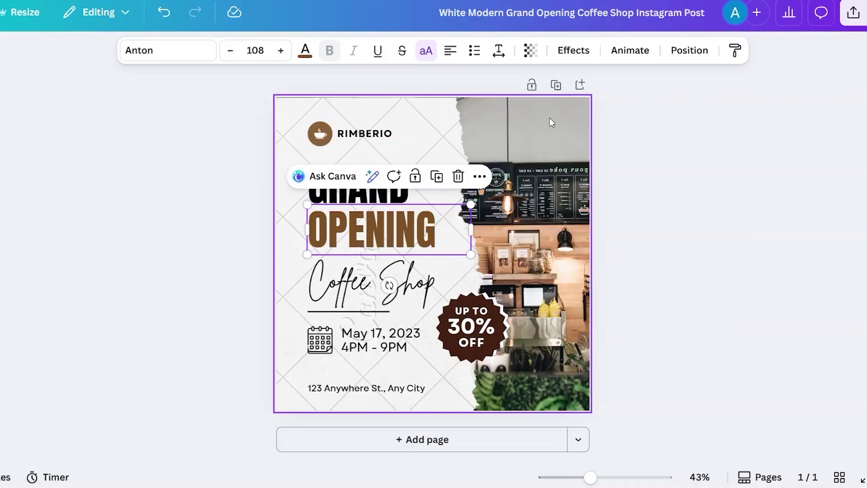
{"action": "left_click", "coordinate": [672, 139]}
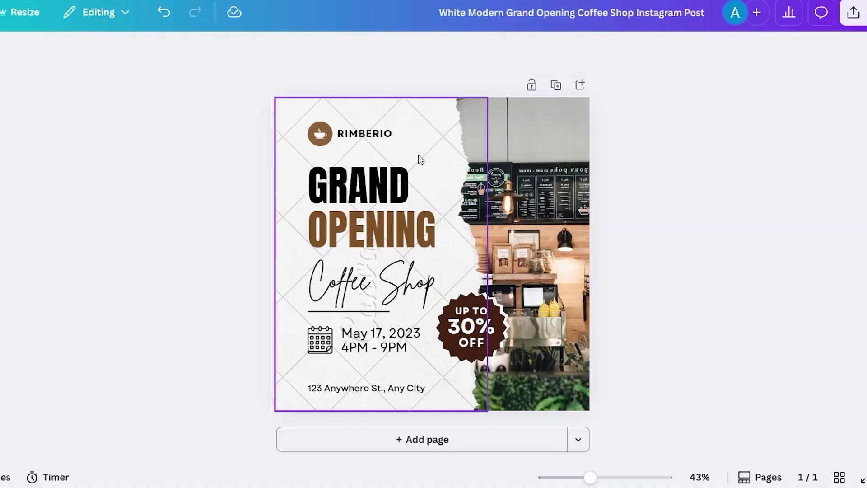
Replace the black heading word "GRAND" with "OPENING".
{"action": "left_click", "coordinate": [378, 197]}
{"action": "double_click", "coordinate": [411, 185]}
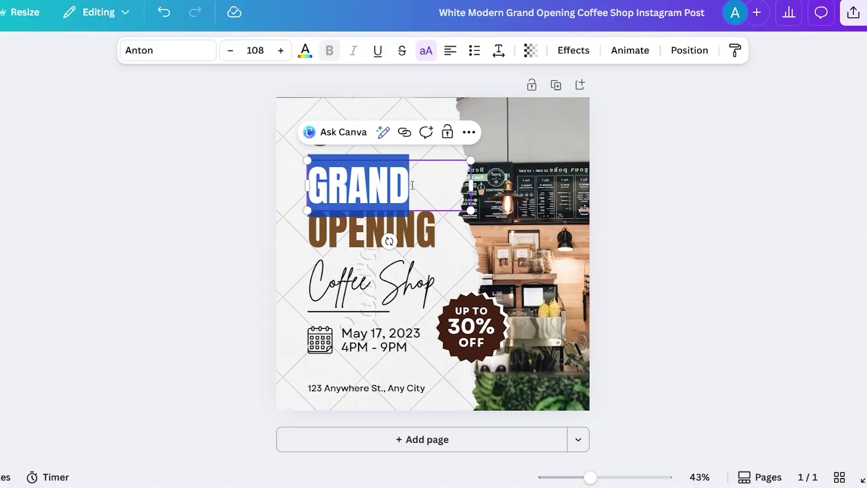
{"action": "left_click", "coordinate": [412, 185]}
{"action": "key", "text": "BackSpace"}
{"action": "key", "text": "BackSpace"}
{"action": "key", "text": "BackSpace"}
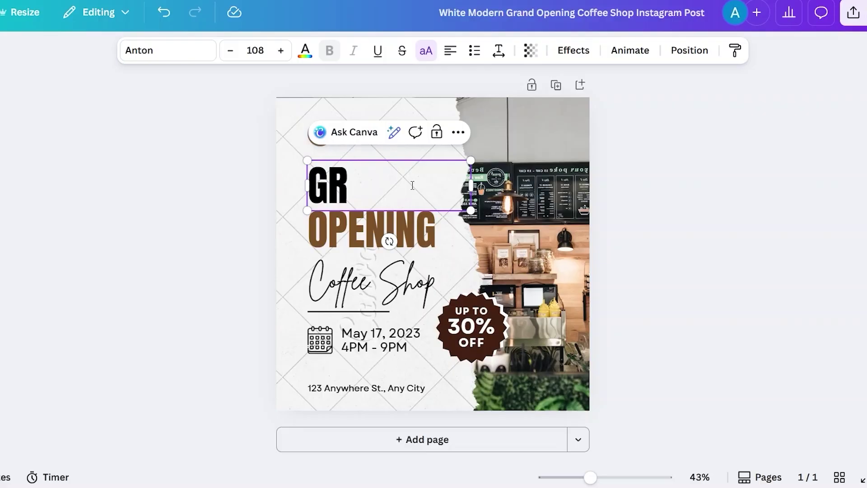
{"action": "key", "text": "BackSpace"}
{"action": "key", "text": "BackSpace"}
{"action": "type", "text": "OPENING"}
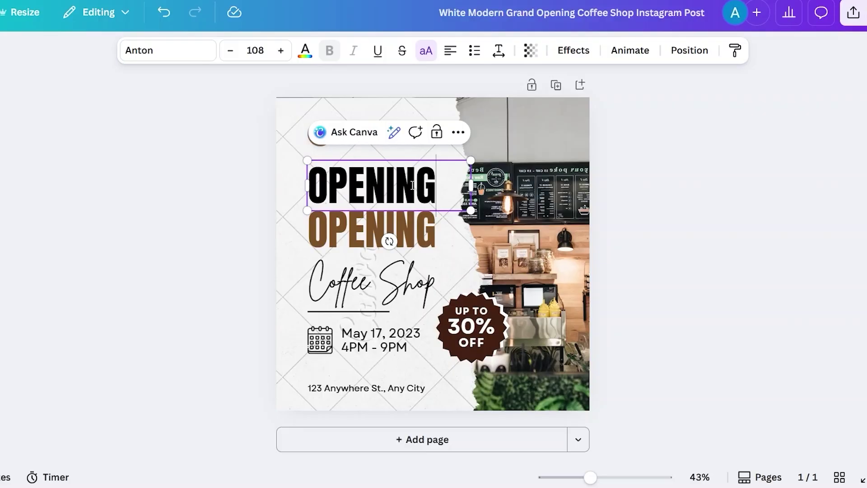
Replace the brown heading word below it with "SOON!" and deselect the text.
{"action": "left_click", "coordinate": [348, 231]}
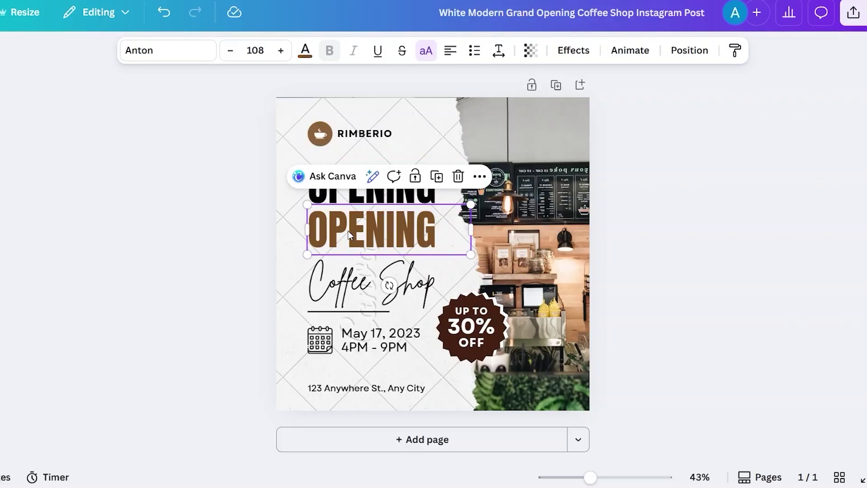
{"action": "double_click", "coordinate": [424, 234]}
{"action": "type", "text": "SOON!"}
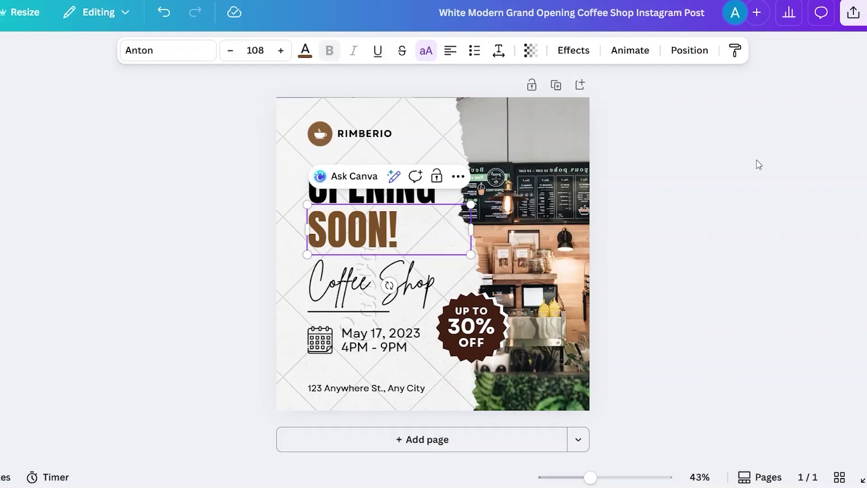
{"action": "left_click", "coordinate": [758, 164]}
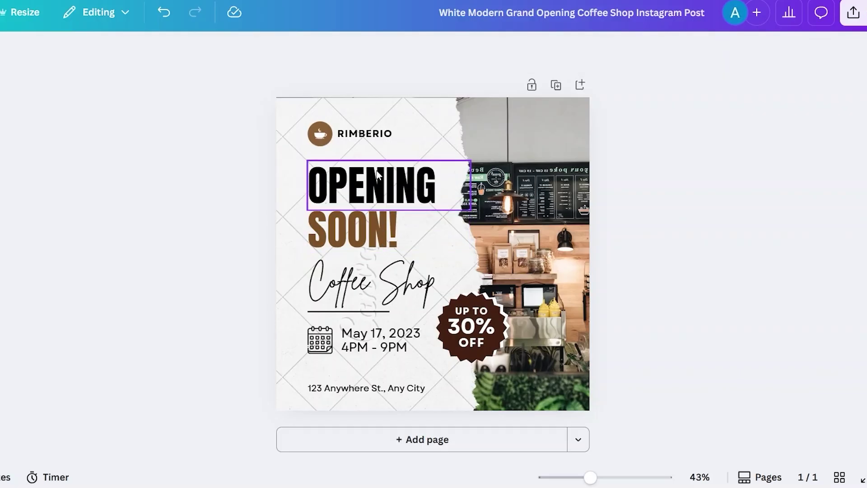
Retype the last three letters "hop" of the script text "Coffee Shop".
{"action": "left_click", "coordinate": [383, 289]}
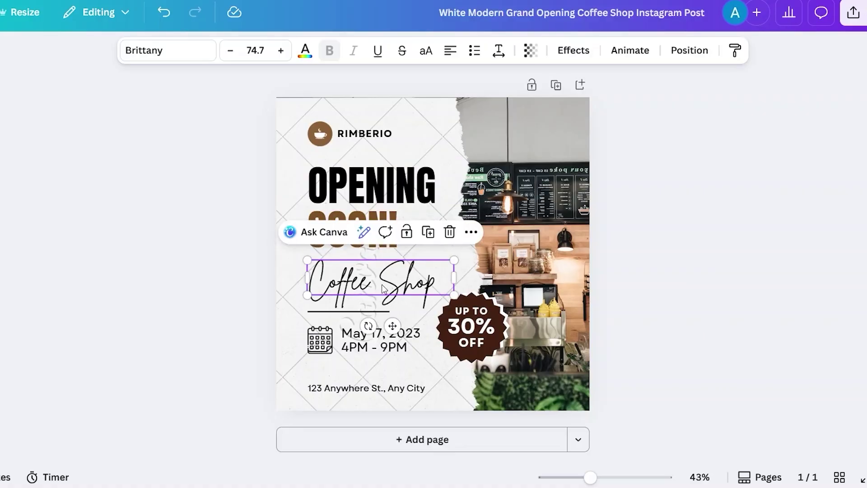
{"action": "double_click", "coordinate": [438, 285]}
{"action": "left_click", "coordinate": [438, 281]}
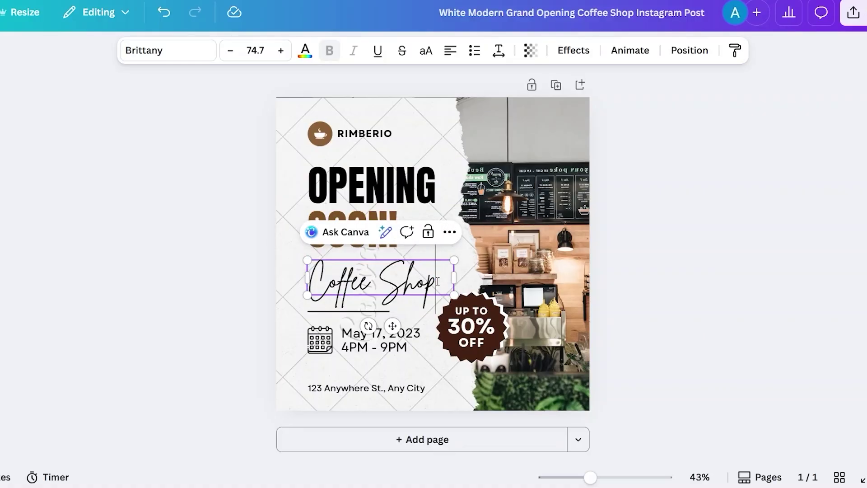
{"action": "key", "text": "BackSpace"}
{"action": "key", "text": "BackSpace"}
{"action": "key", "text": "BackSpace"}
{"action": "type", "text": "hop"}
Compare the fonts of "OPENING" and "Coffee Shop", and look through the document, recommended, recently used, Brand Kit and uploaded fonts.
{"action": "left_click", "coordinate": [393, 202]}
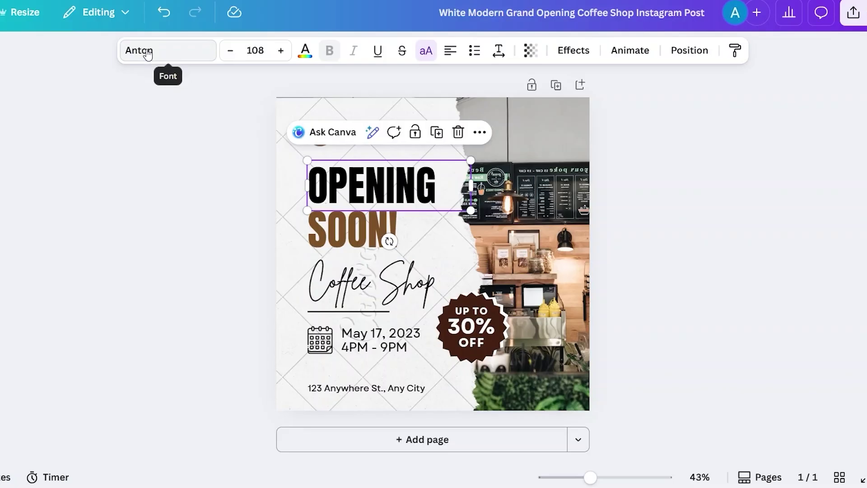
{"action": "left_click", "coordinate": [365, 289]}
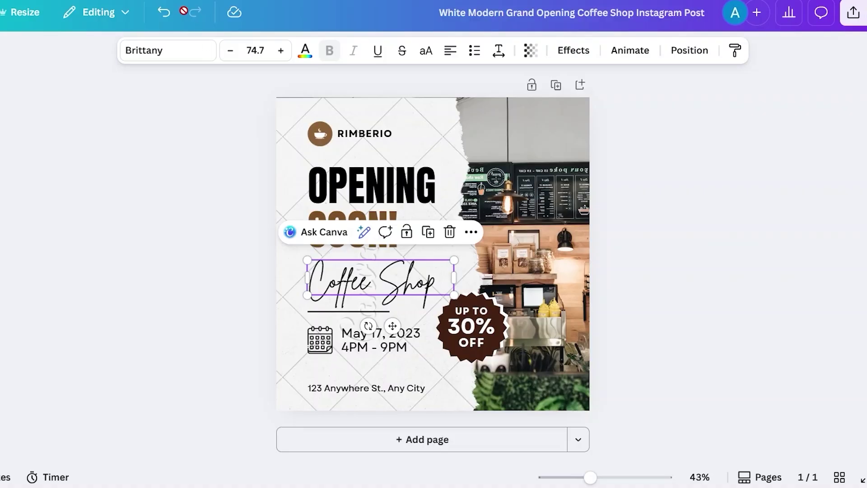
{"action": "left_click", "coordinate": [172, 52]}
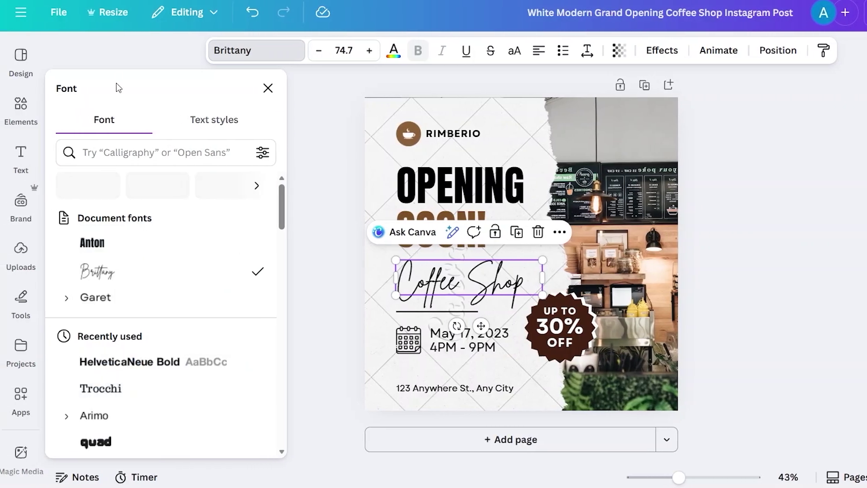
{"action": "scroll", "coordinate": [143, 317], "scroll_direction": "down", "scroll_amount": 2}
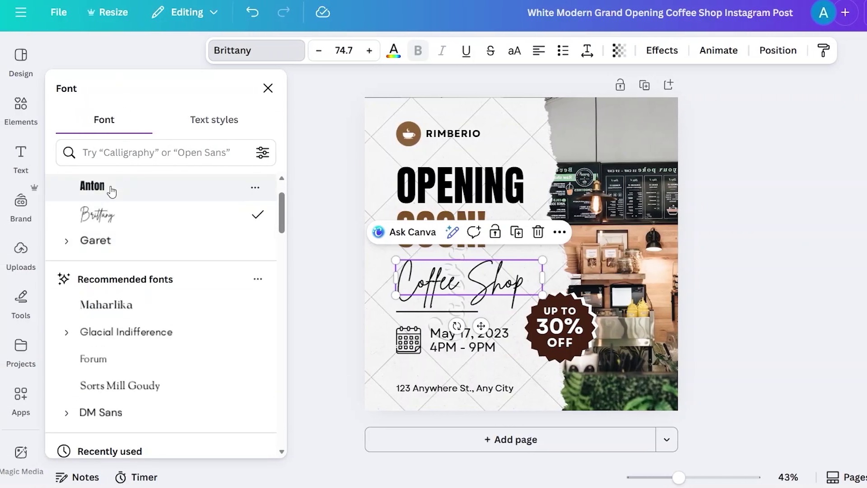
{"action": "scroll", "coordinate": [120, 226], "scroll_direction": "up", "scroll_amount": 2}
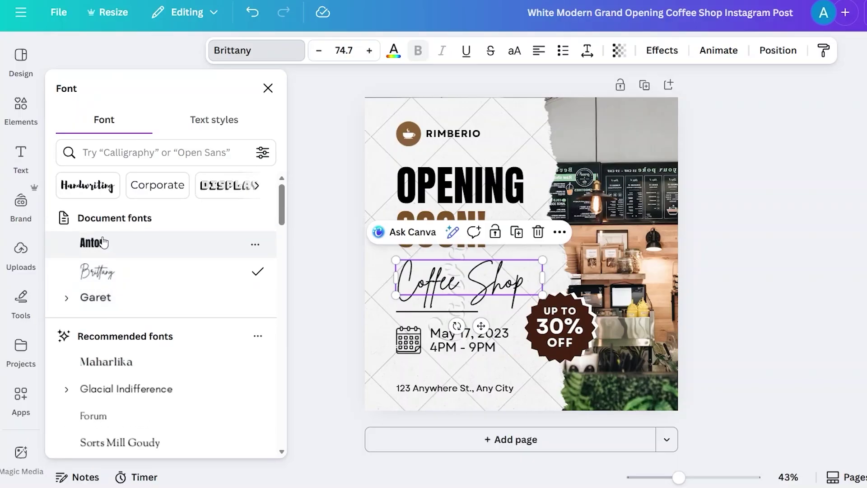
{"action": "scroll", "coordinate": [107, 312], "scroll_direction": "down", "scroll_amount": 2}
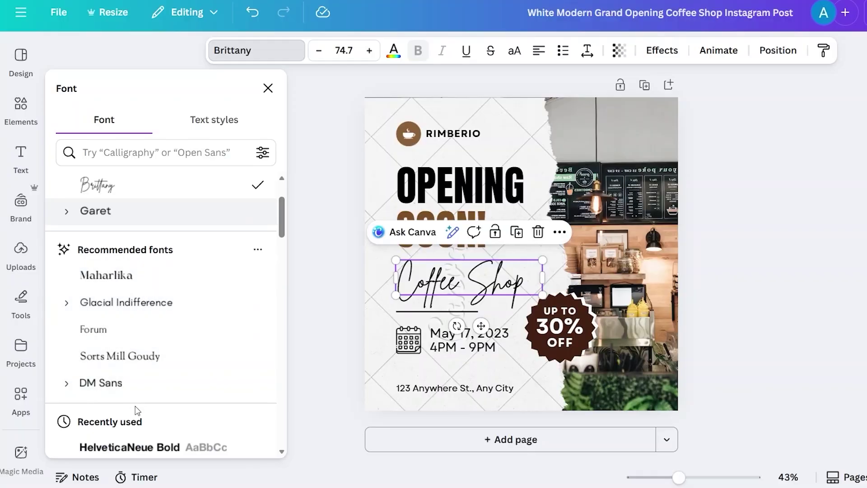
{"action": "scroll", "coordinate": [140, 353], "scroll_direction": "down", "scroll_amount": 5}
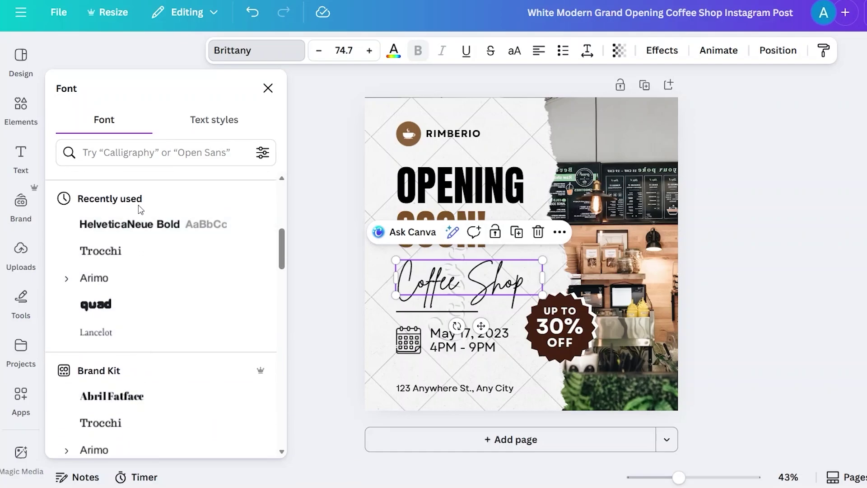
{"action": "scroll", "coordinate": [129, 333], "scroll_direction": "down", "scroll_amount": 3}
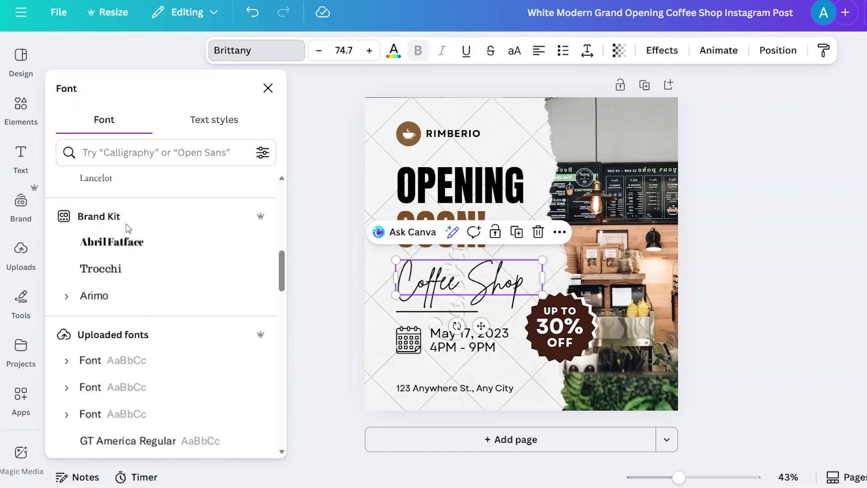
{"action": "scroll", "coordinate": [135, 298], "scroll_direction": "down", "scroll_amount": 2}
{"action": "scroll", "coordinate": [136, 299], "scroll_direction": "down", "scroll_amount": 2}
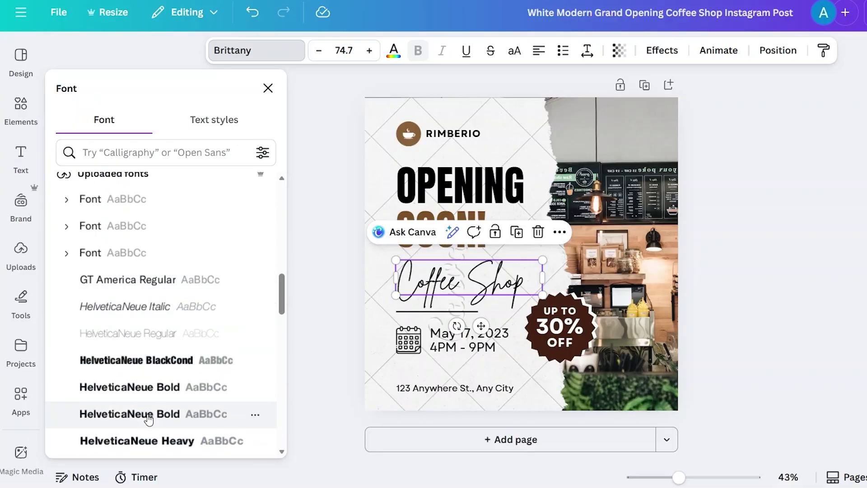
{"action": "scroll", "coordinate": [145, 420], "scroll_direction": "down", "scroll_amount": 5}
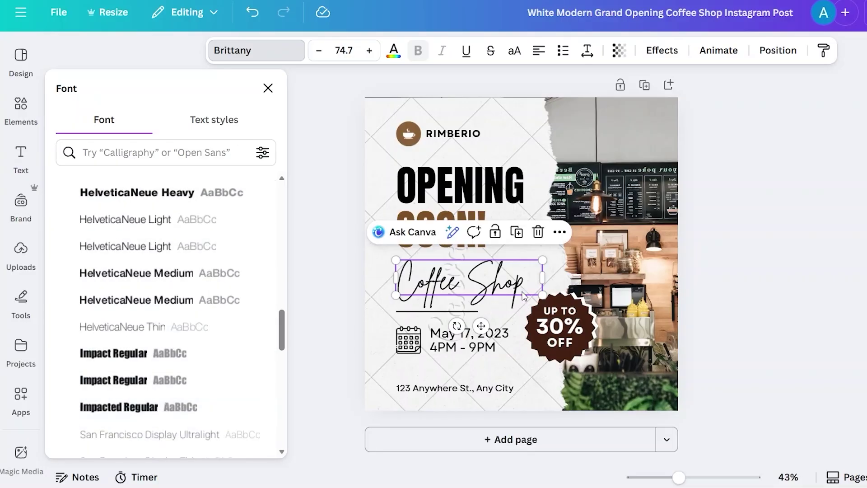
Try the HelveticaNeue Light font on the "Coffee Shop" text, undo the font change and deselect the text.
{"action": "left_click", "coordinate": [142, 251]}
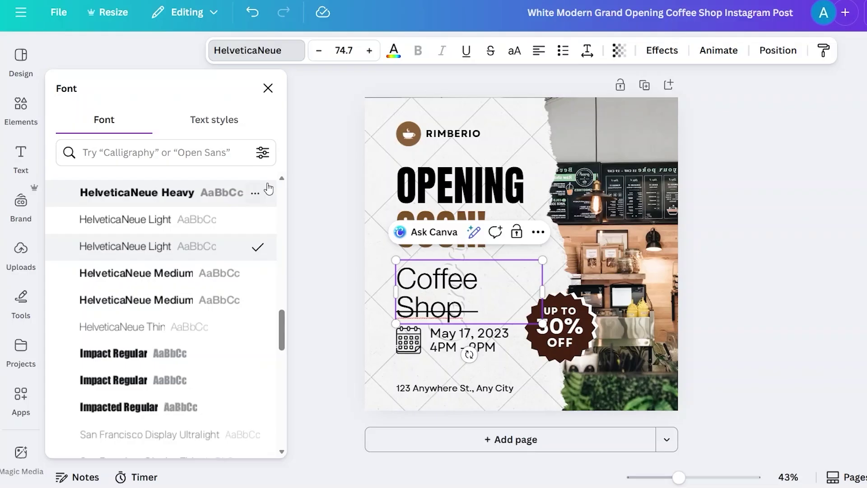
{"action": "left_click", "coordinate": [252, 12]}
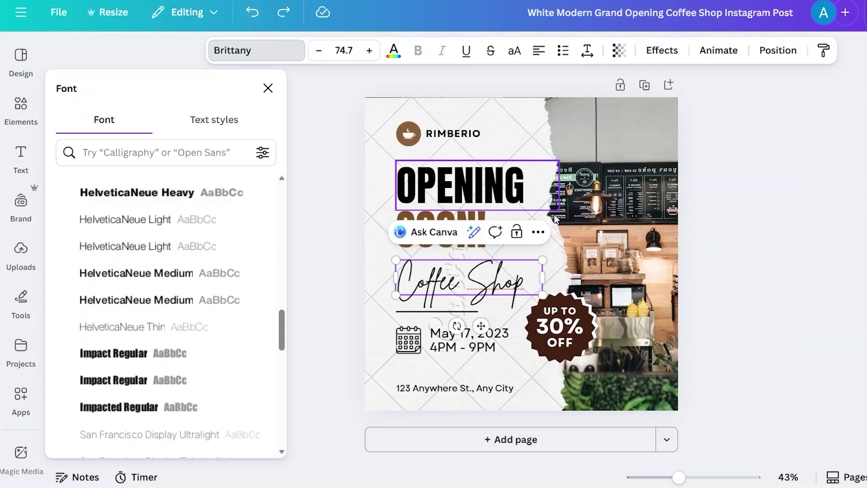
{"action": "double_click", "coordinate": [520, 263]}
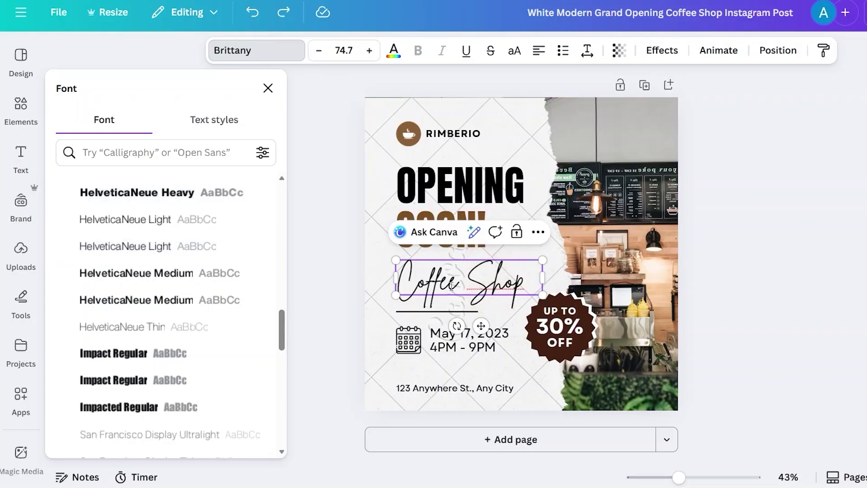
{"action": "key", "text": "Escape"}
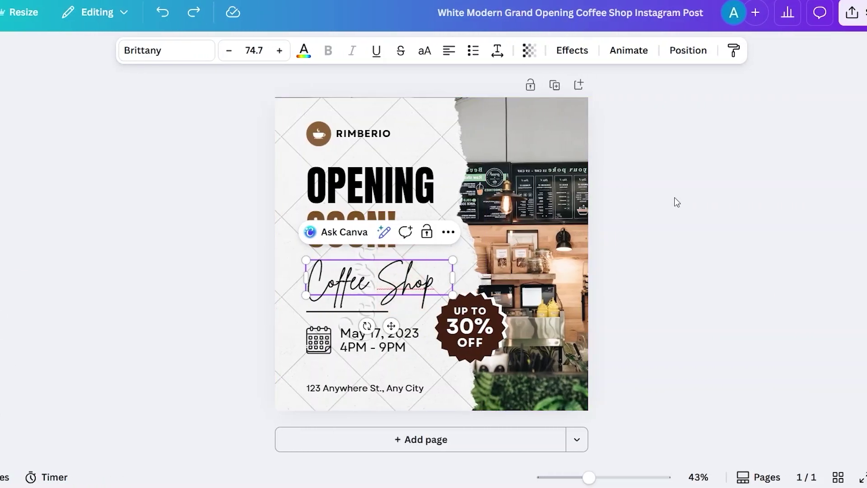
{"action": "left_click", "coordinate": [677, 202]}
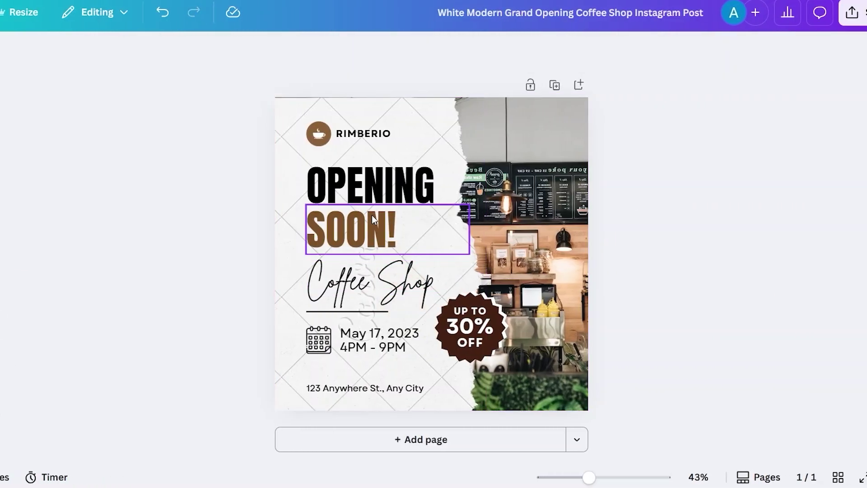
Delete the black heading word "OPENING".
{"action": "left_click", "coordinate": [378, 189]}
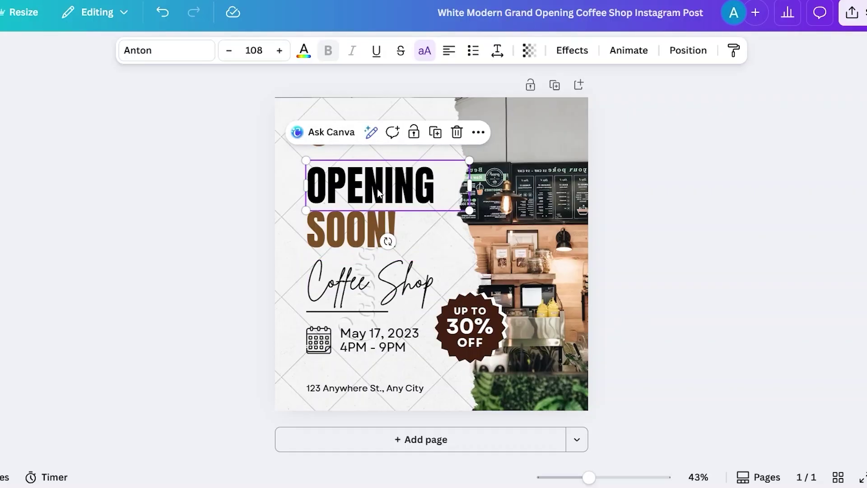
{"action": "left_click", "coordinate": [457, 134]}
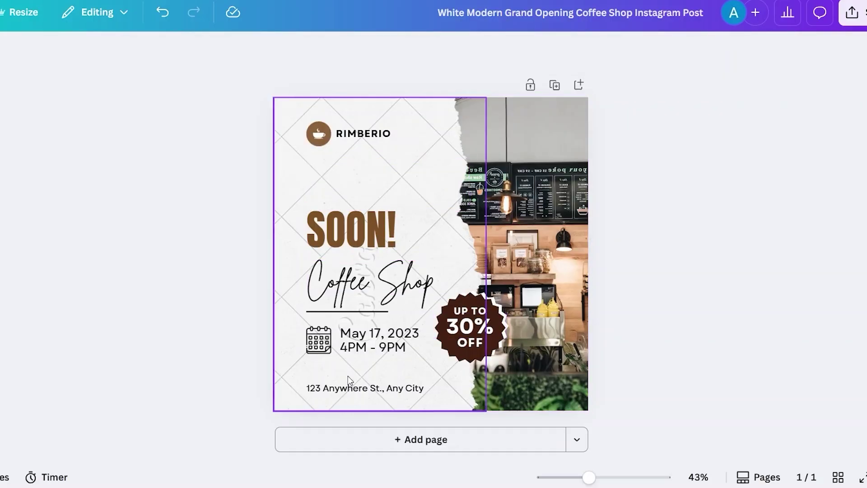
Try resizing the calendar icon and recoloring it turquoise, and set its color back to black.
{"action": "left_click", "coordinate": [320, 352]}
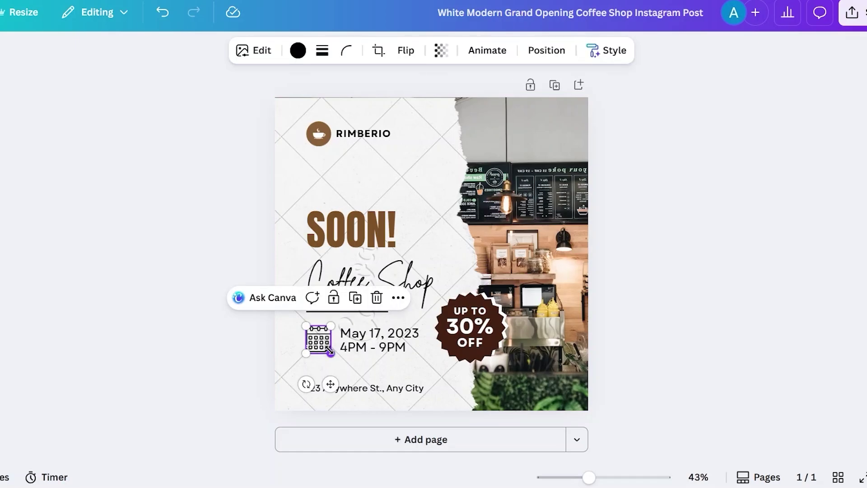
{"action": "mouse_move", "coordinate": [330, 352]}
{"action": "left_mouse_down"}
{"action": "mouse_move", "coordinate": [387, 413]}
{"action": "mouse_move", "coordinate": [347, 368]}
{"action": "mouse_move", "coordinate": [338, 337]}
{"action": "left_mouse_up"}
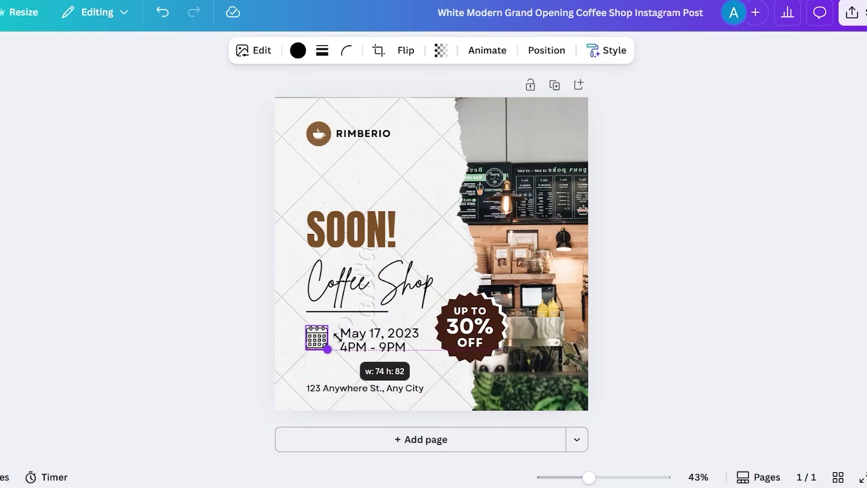
{"action": "left_click", "coordinate": [298, 50]}
{"action": "left_click", "coordinate": [9, 242]}
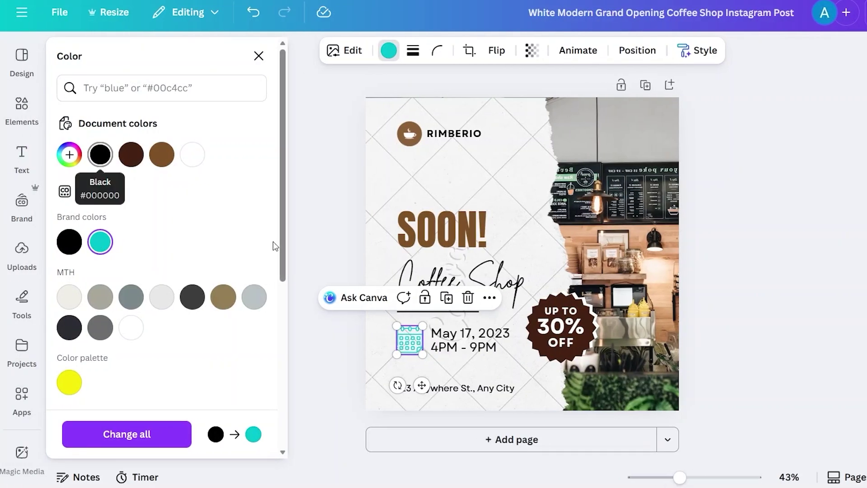
{"action": "left_click", "coordinate": [99, 154]}
{"action": "left_click", "coordinate": [426, 378]}
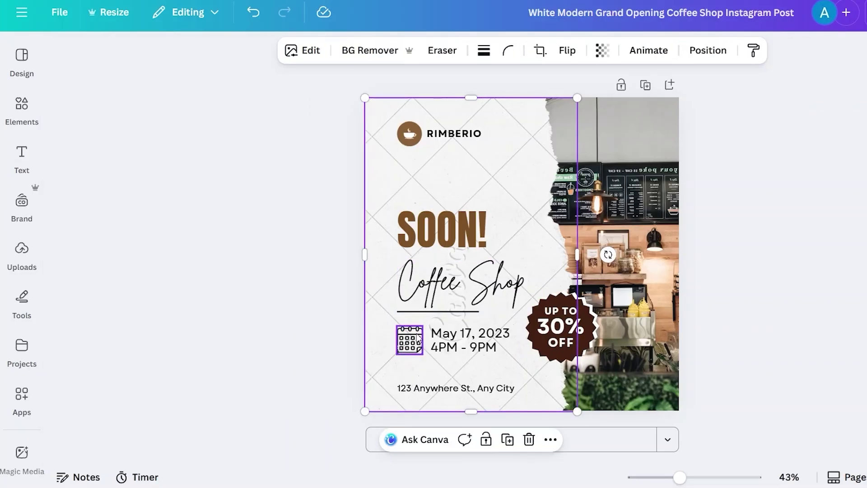
Delete the calendar icon beside the date and undo the deletion.
{"action": "left_click", "coordinate": [415, 337]}
{"action": "left_click", "coordinate": [384, 298]}
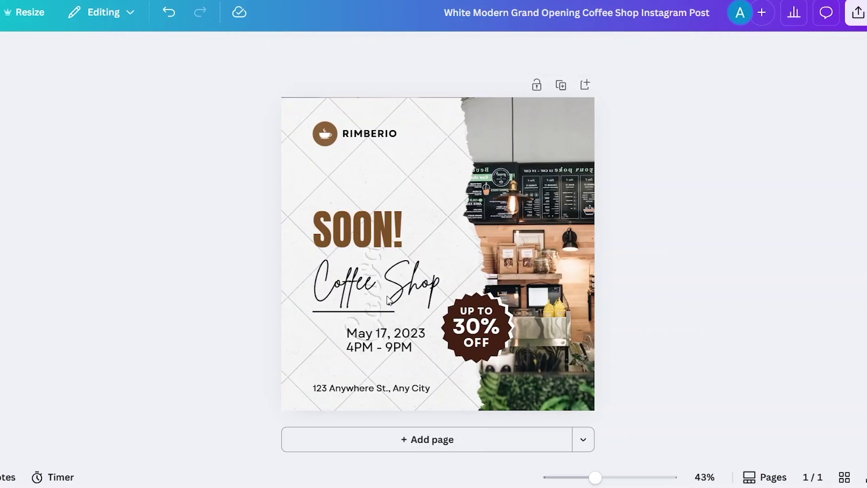
{"action": "left_click", "coordinate": [169, 14]}
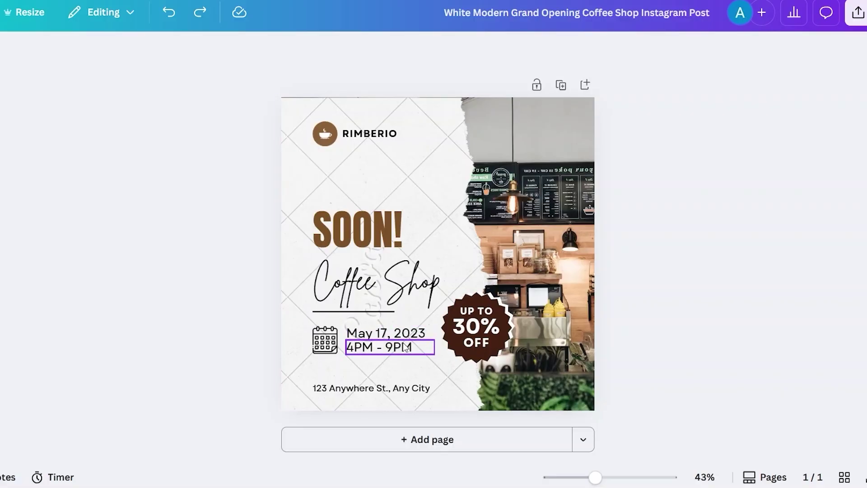
Delete the brown word "SOON!" and move the dark brown badge and its white backing shape into the cleared heading area.
{"action": "left_click", "coordinate": [369, 222]}
{"action": "left_click", "coordinate": [464, 177]}
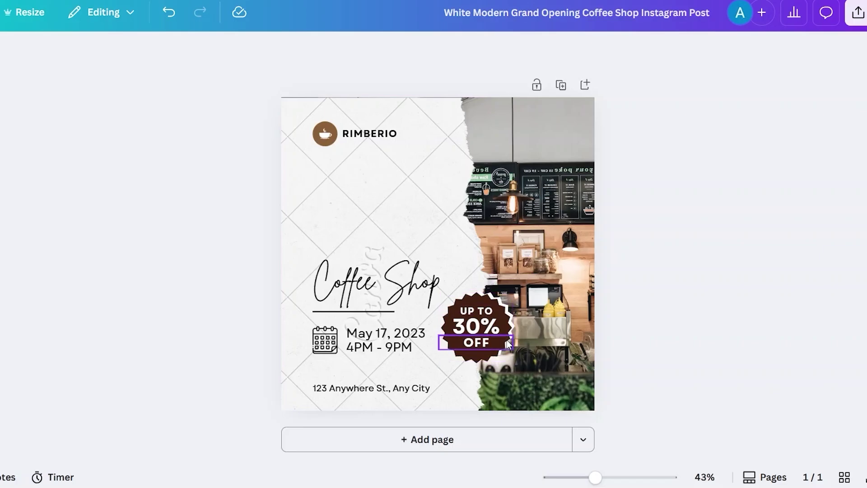
{"action": "left_click_drag", "start_coordinate": [503, 354], "coordinate": [397, 229]}
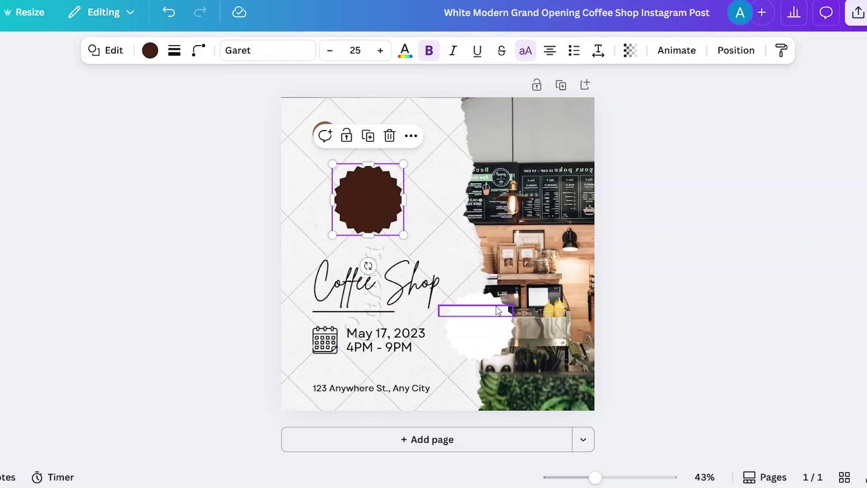
{"action": "left_click_drag", "start_coordinate": [488, 299], "coordinate": [401, 162]}
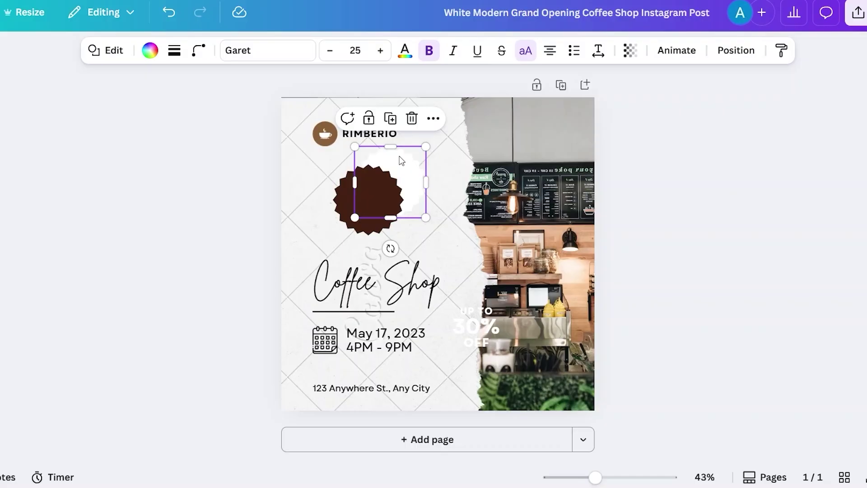
Bring the white badge shape forward, scale it slightly smaller and place it over the dark brown badge.
{"action": "left_click", "coordinate": [434, 119]}
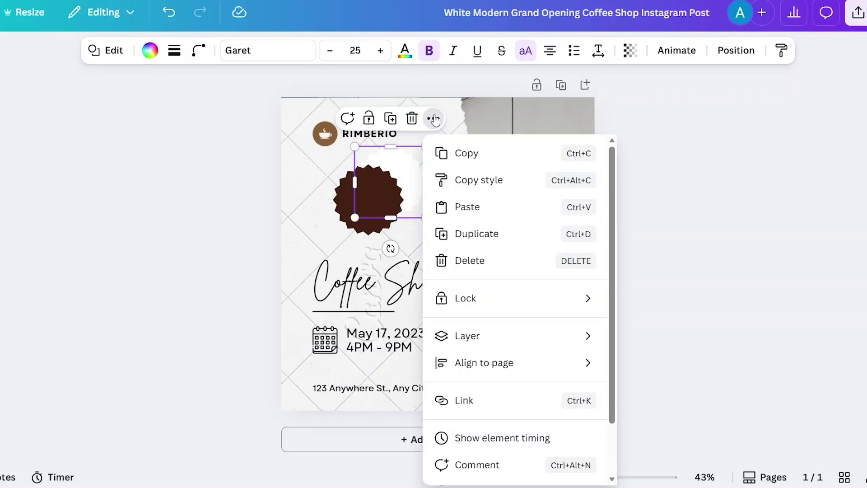
{"action": "mouse_move", "coordinate": [488, 341]}
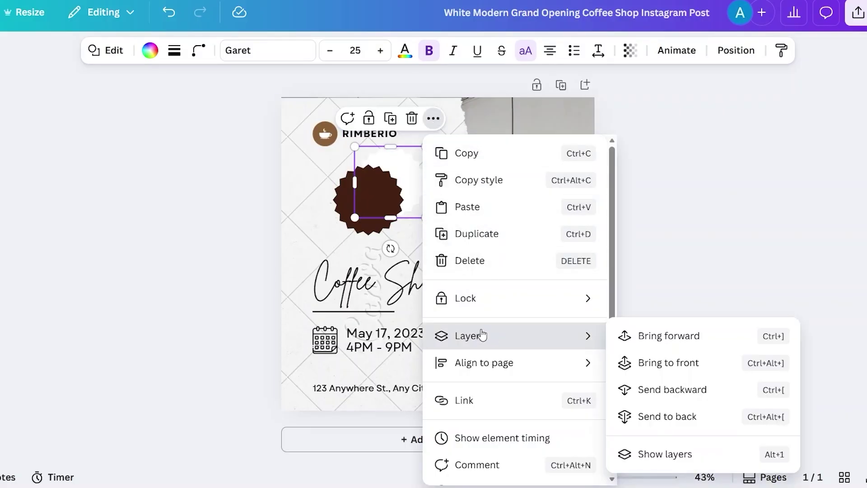
{"action": "left_click", "coordinate": [669, 338]}
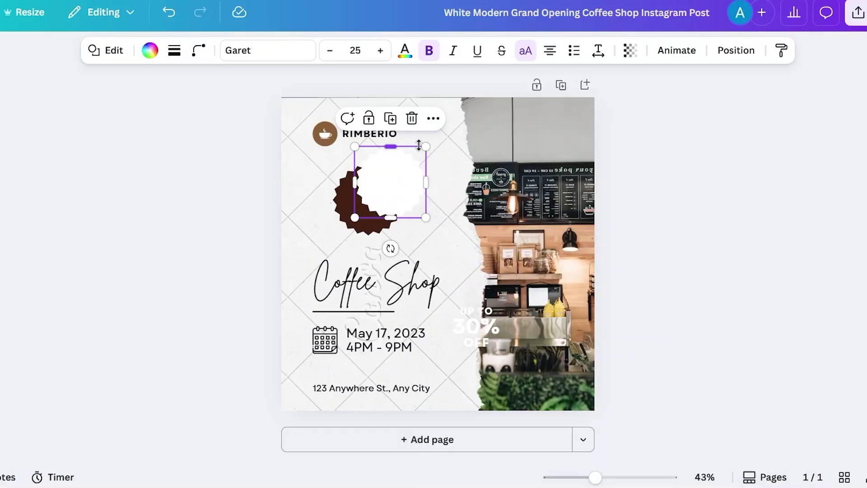
{"action": "left_click_drag", "start_coordinate": [427, 147], "coordinate": [360, 203]}
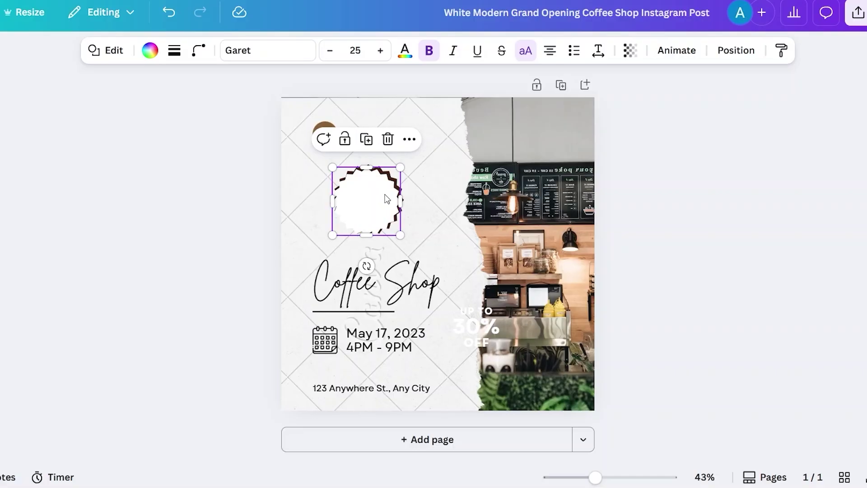
Move the text lines "UP TO", "30%" and "OFF" from the photo edge onto the white badge shape.
{"action": "left_click", "coordinate": [485, 312]}
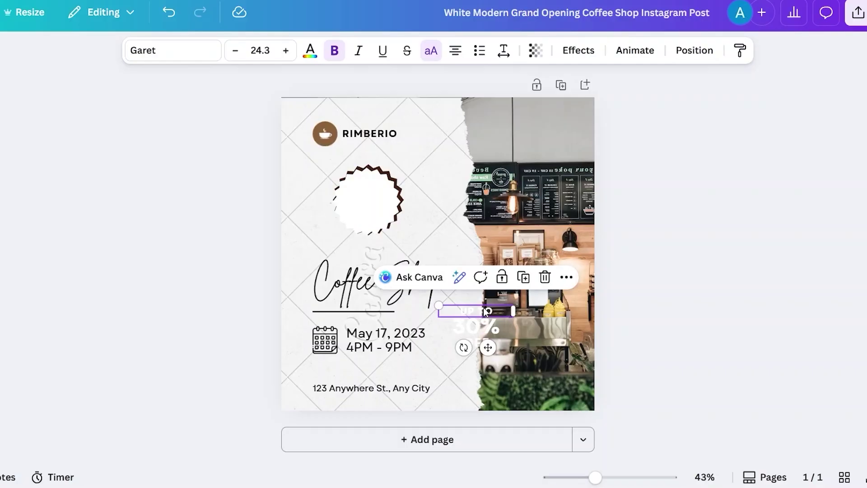
{"action": "left_click_drag", "start_coordinate": [485, 312], "coordinate": [364, 184]}
{"action": "left_click_drag", "start_coordinate": [479, 324], "coordinate": [371, 193]}
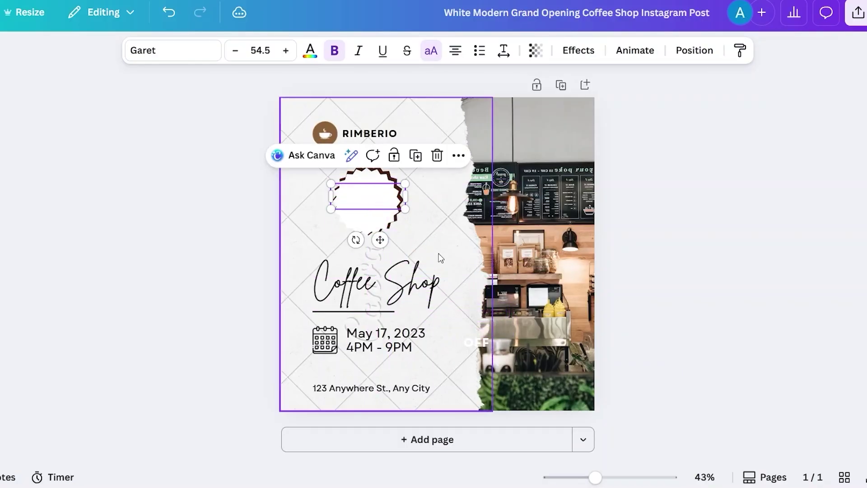
{"action": "left_click_drag", "start_coordinate": [482, 338], "coordinate": [373, 208]}
Recolor the badge text lines "OFF", "30%" and "UP TO" to dark brown #442113.
{"action": "left_click", "coordinate": [310, 51]}
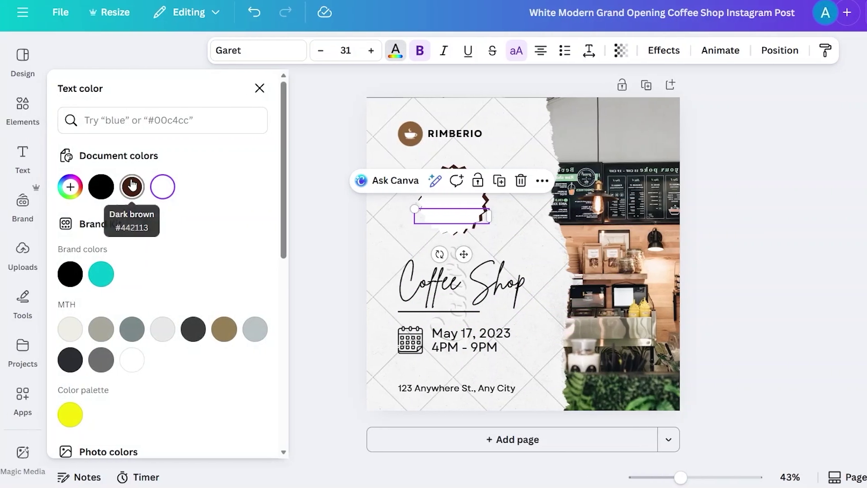
{"action": "left_click", "coordinate": [132, 186]}
{"action": "left_click", "coordinate": [460, 200]}
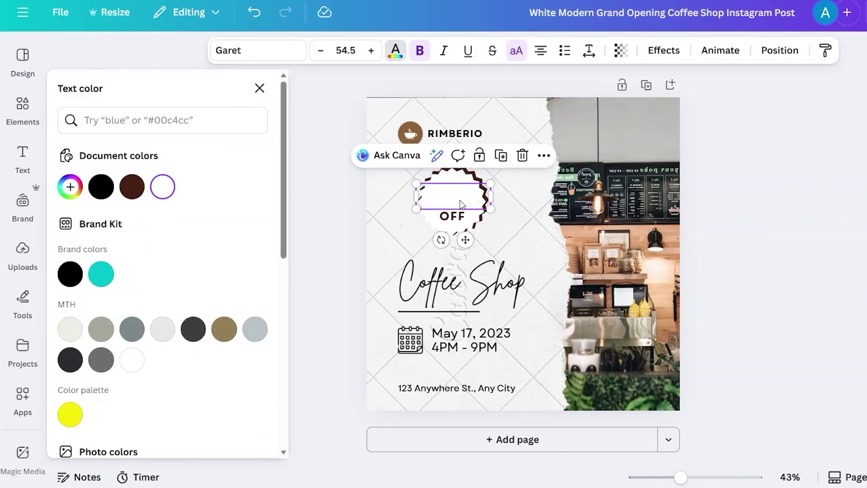
{"action": "left_click", "coordinate": [132, 185]}
{"action": "left_click", "coordinate": [453, 181]}
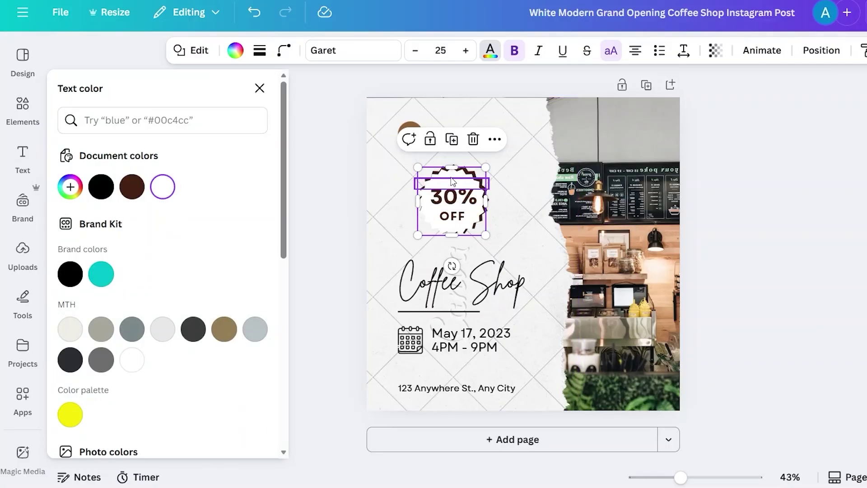
{"action": "left_click", "coordinate": [454, 182]}
{"action": "left_click", "coordinate": [132, 186]}
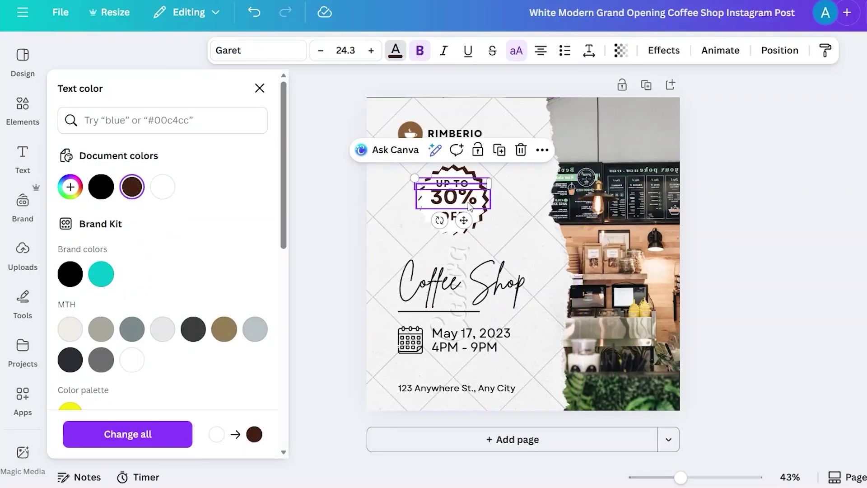
{"action": "left_click", "coordinate": [733, 192]}
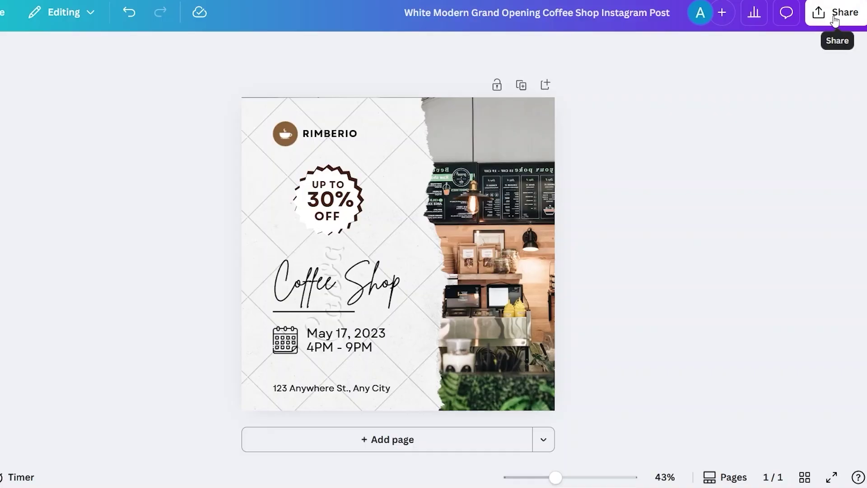
Examine the design's download settings and available file types, leaving PNG selected, and close them without downloading.
{"action": "left_click", "coordinate": [835, 18]}
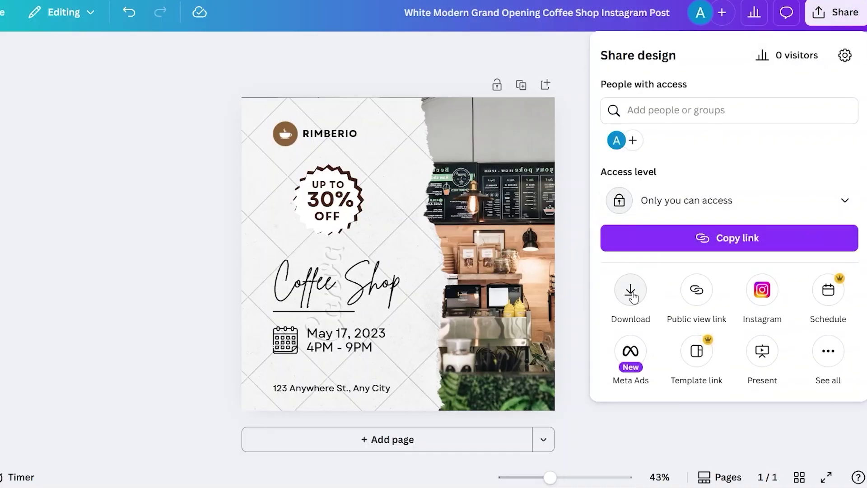
{"action": "left_click", "coordinate": [632, 292]}
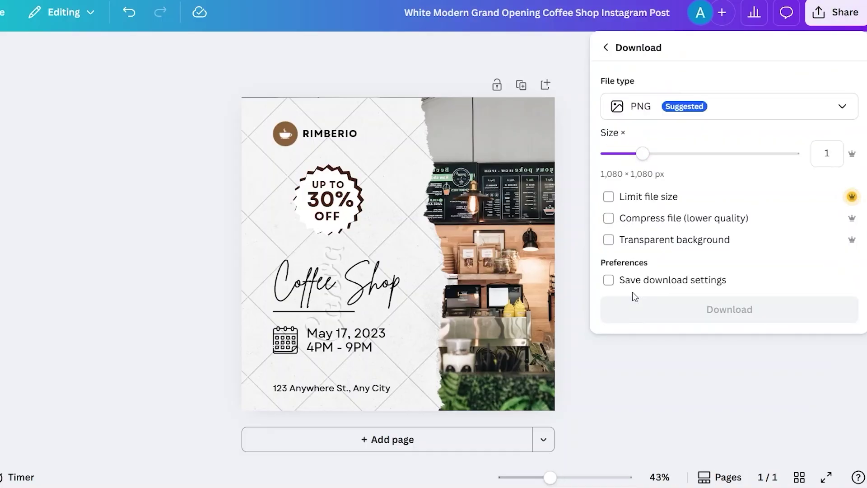
{"action": "left_click", "coordinate": [782, 106]}
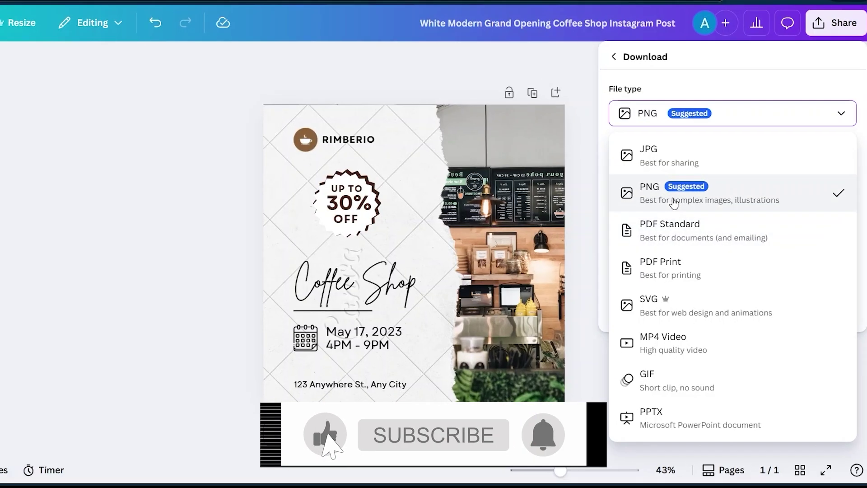
{"action": "left_click", "coordinate": [706, 55]}
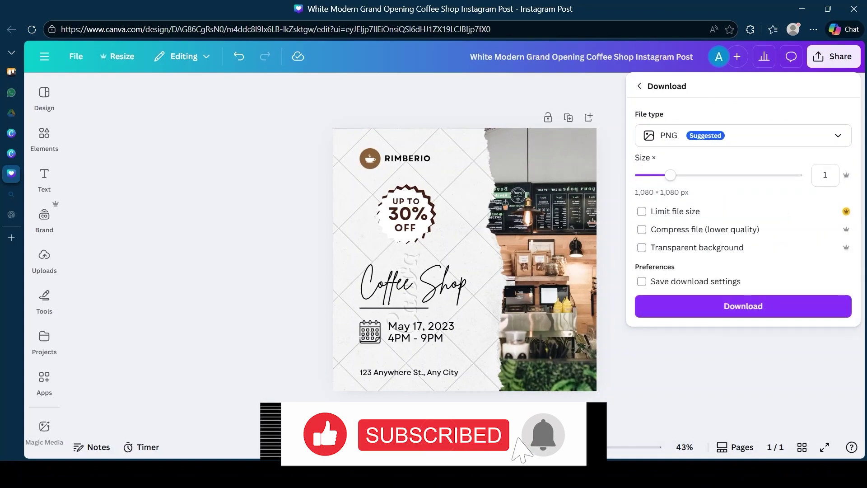
{"action": "left_click", "coordinate": [684, 373]}
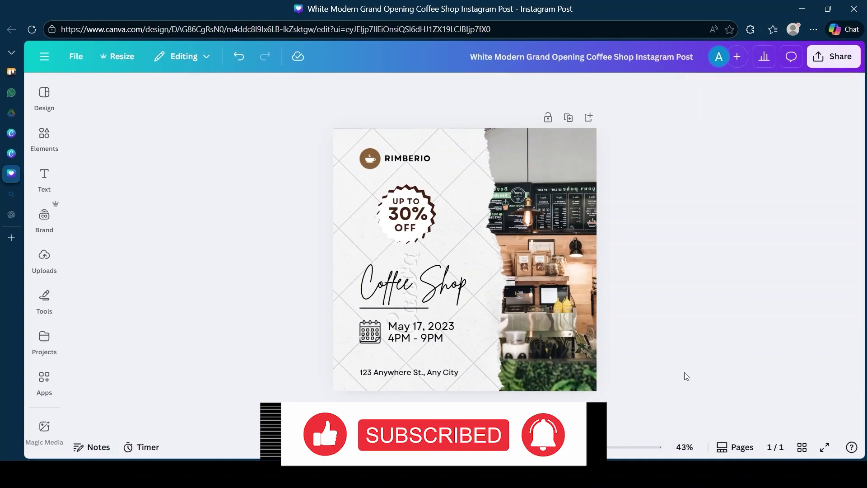